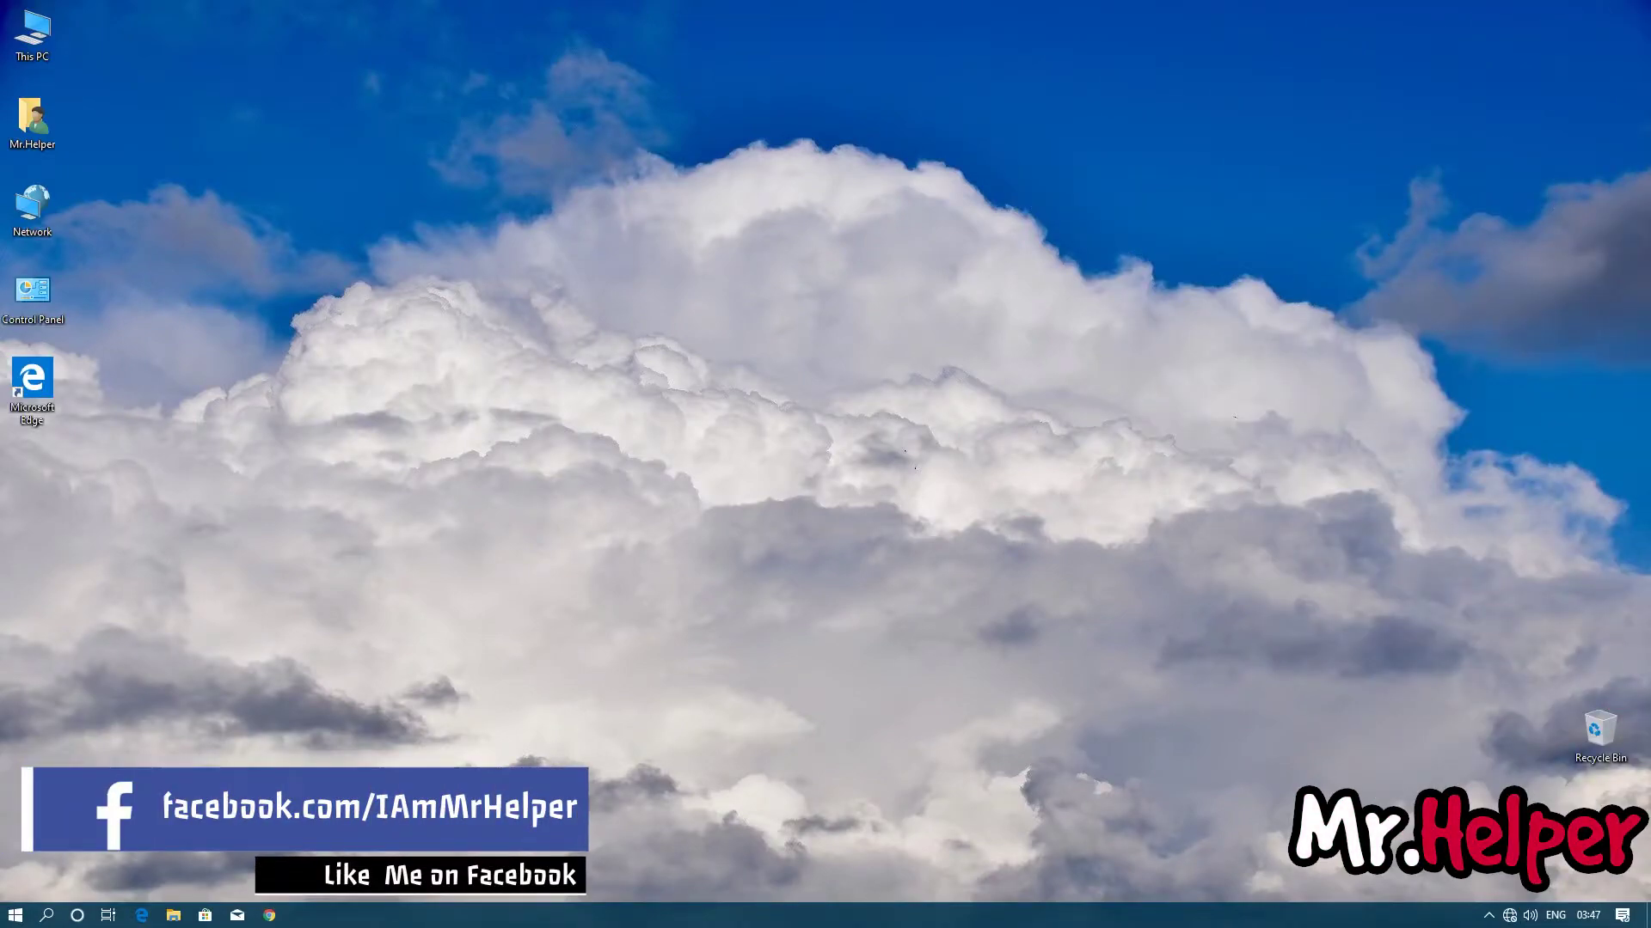
Browse from This PC through Local Disk (C:) > Users > your user folder to Documents
{"action": "double_click", "coordinate": [28, 52]}
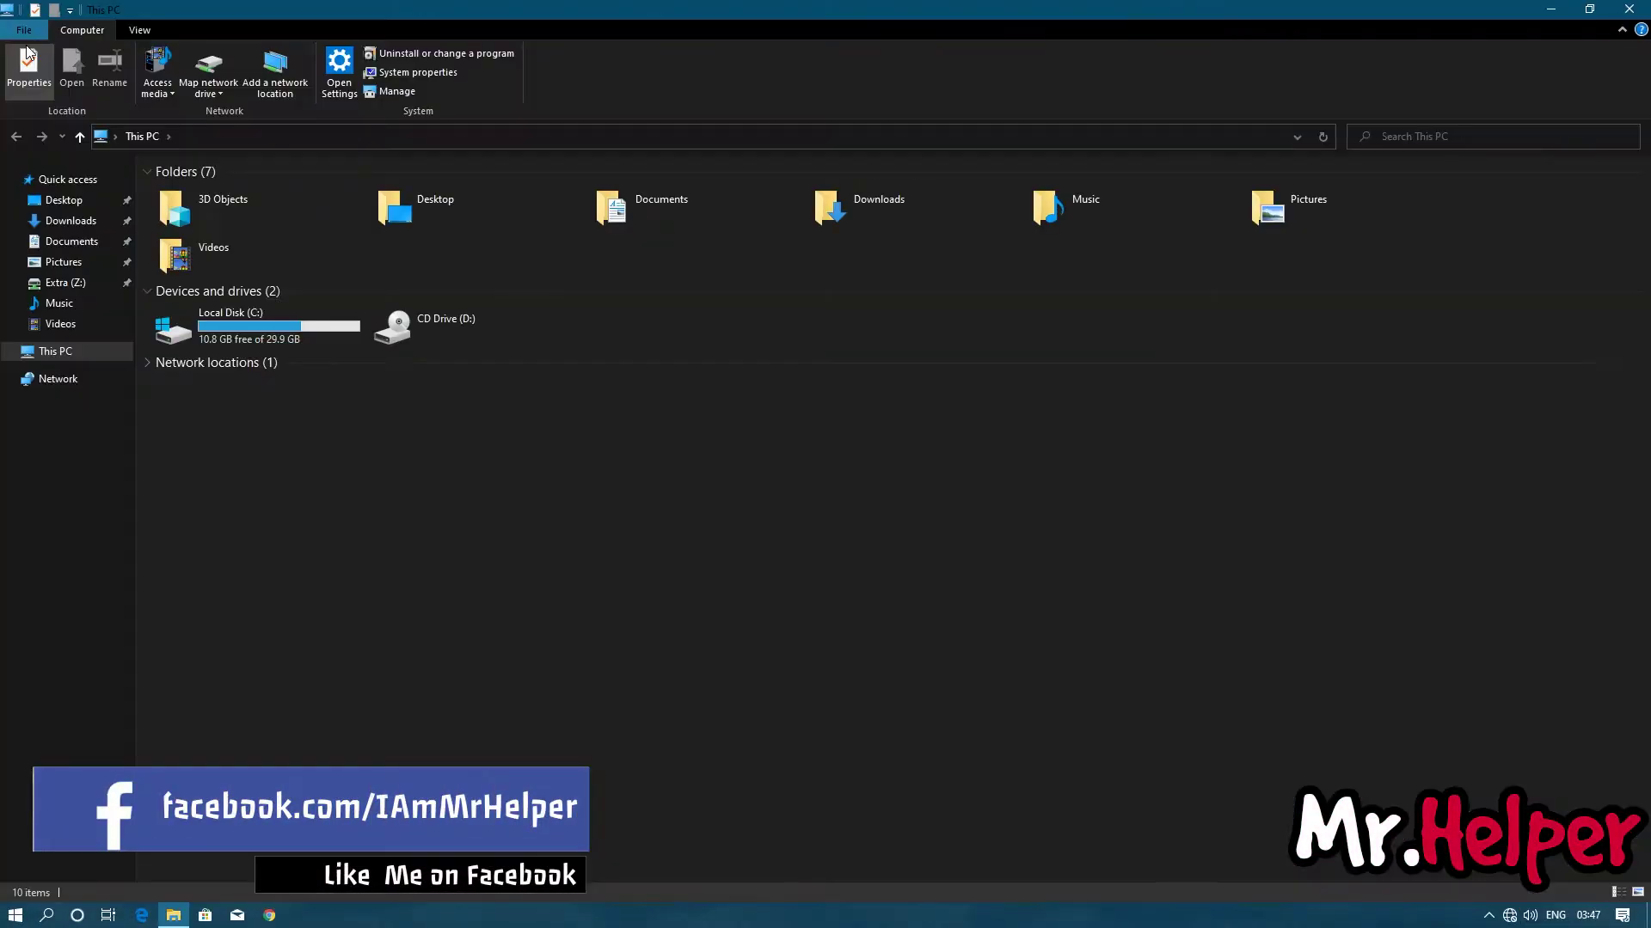
{"action": "left_click", "coordinate": [282, 339]}
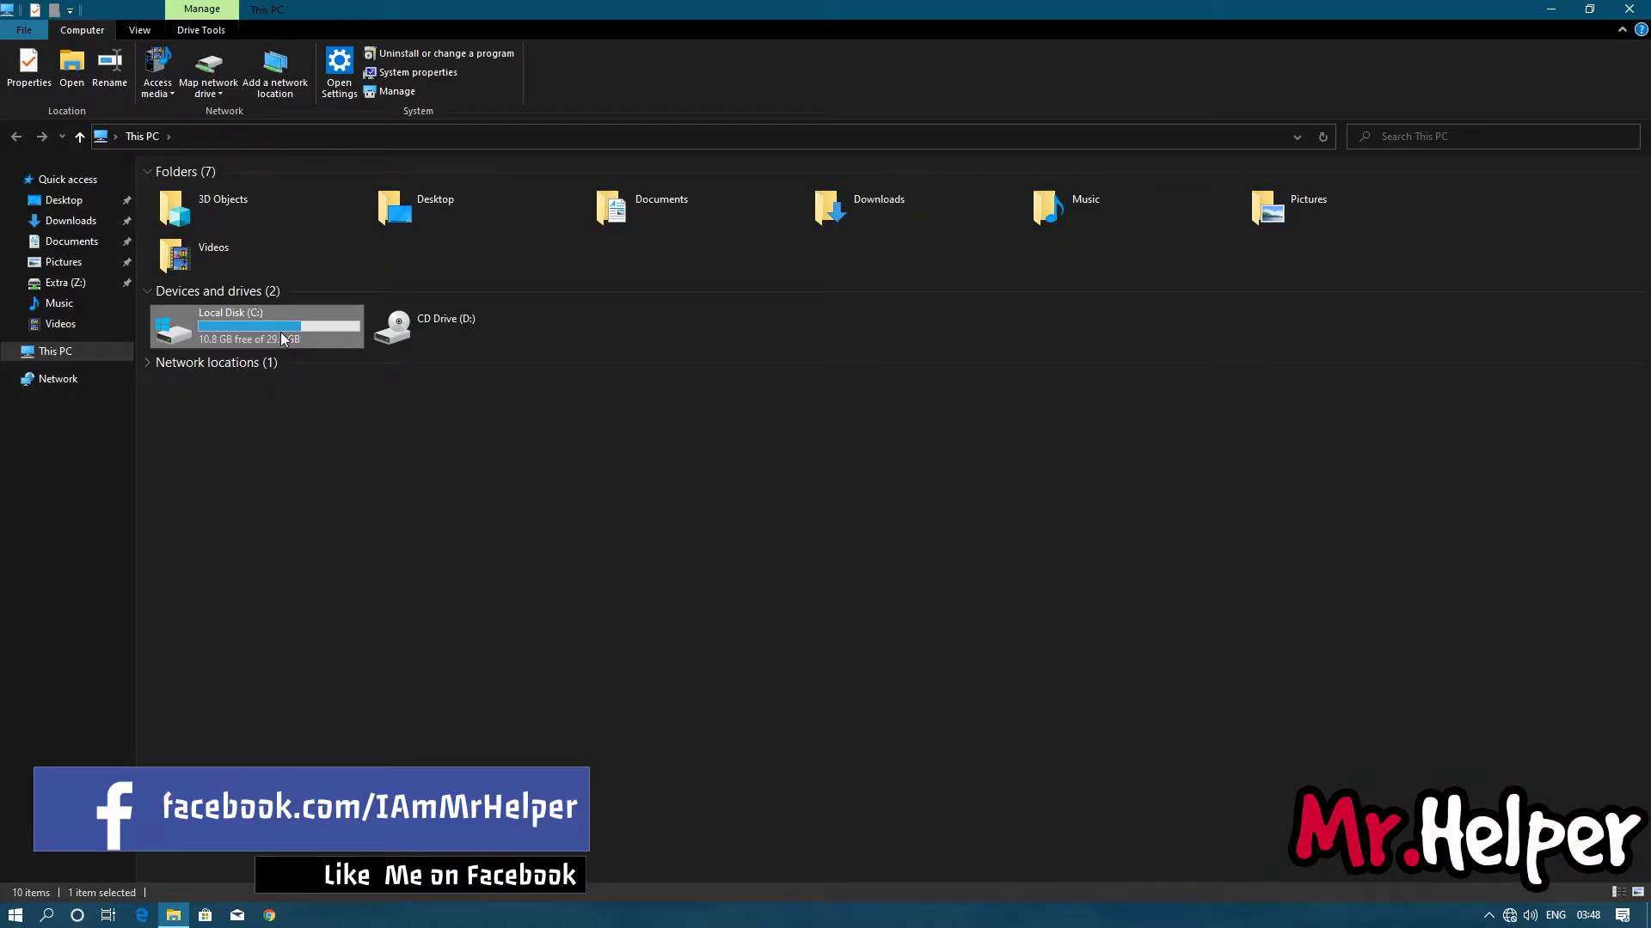
{"action": "double_click", "coordinate": [282, 340]}
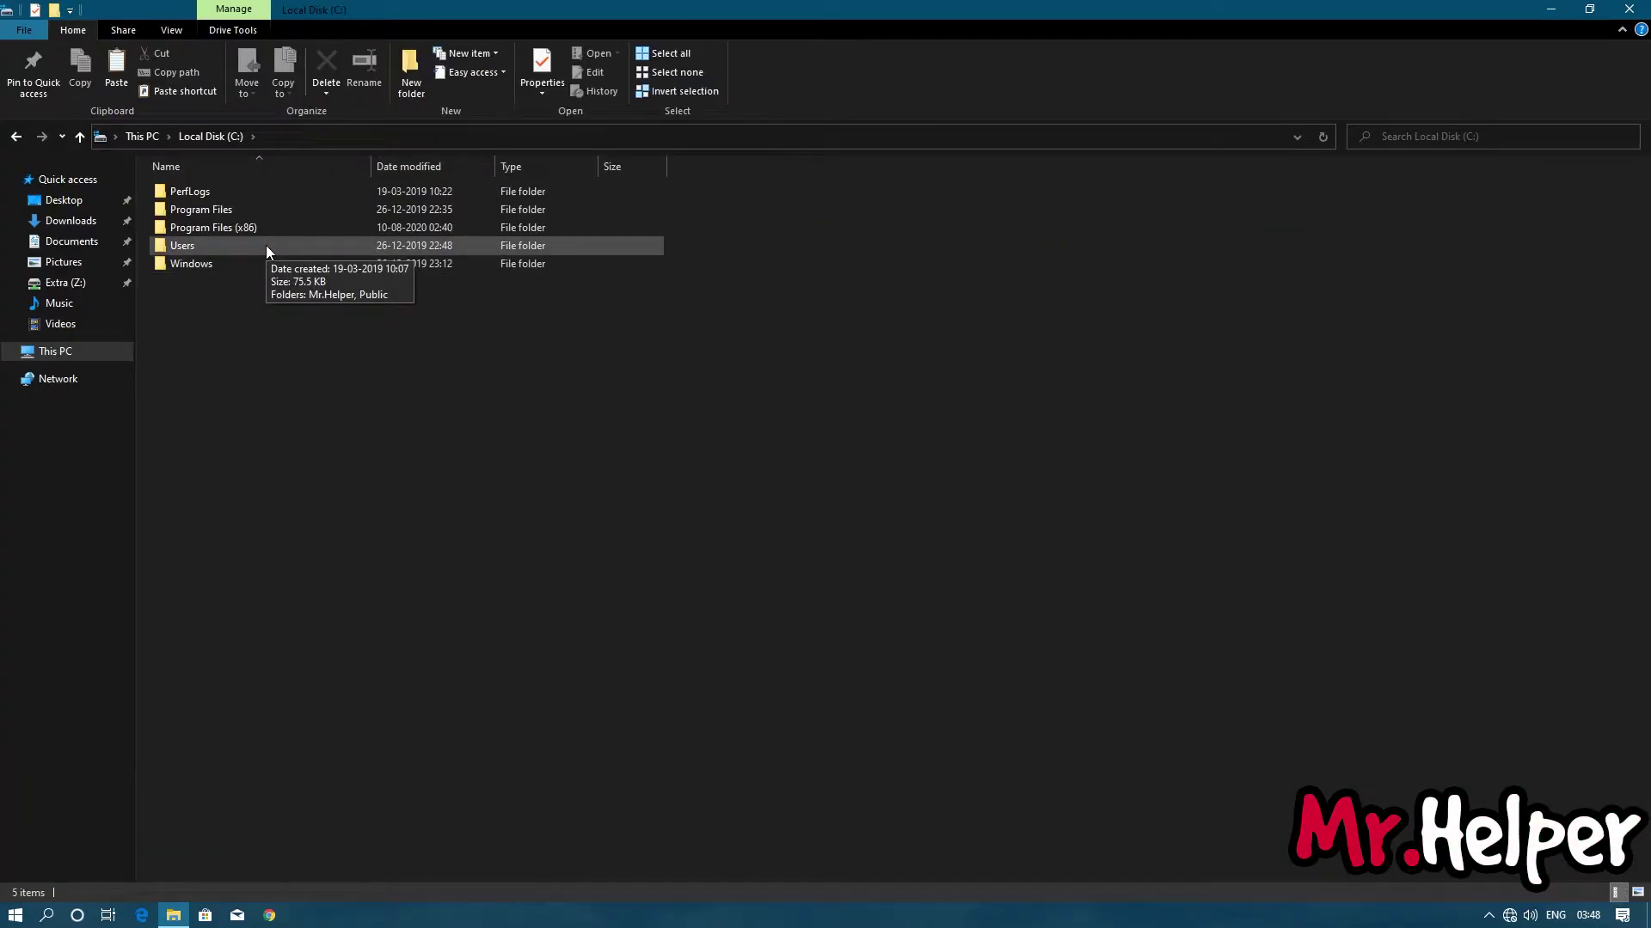
{"action": "double_click", "coordinate": [266, 245]}
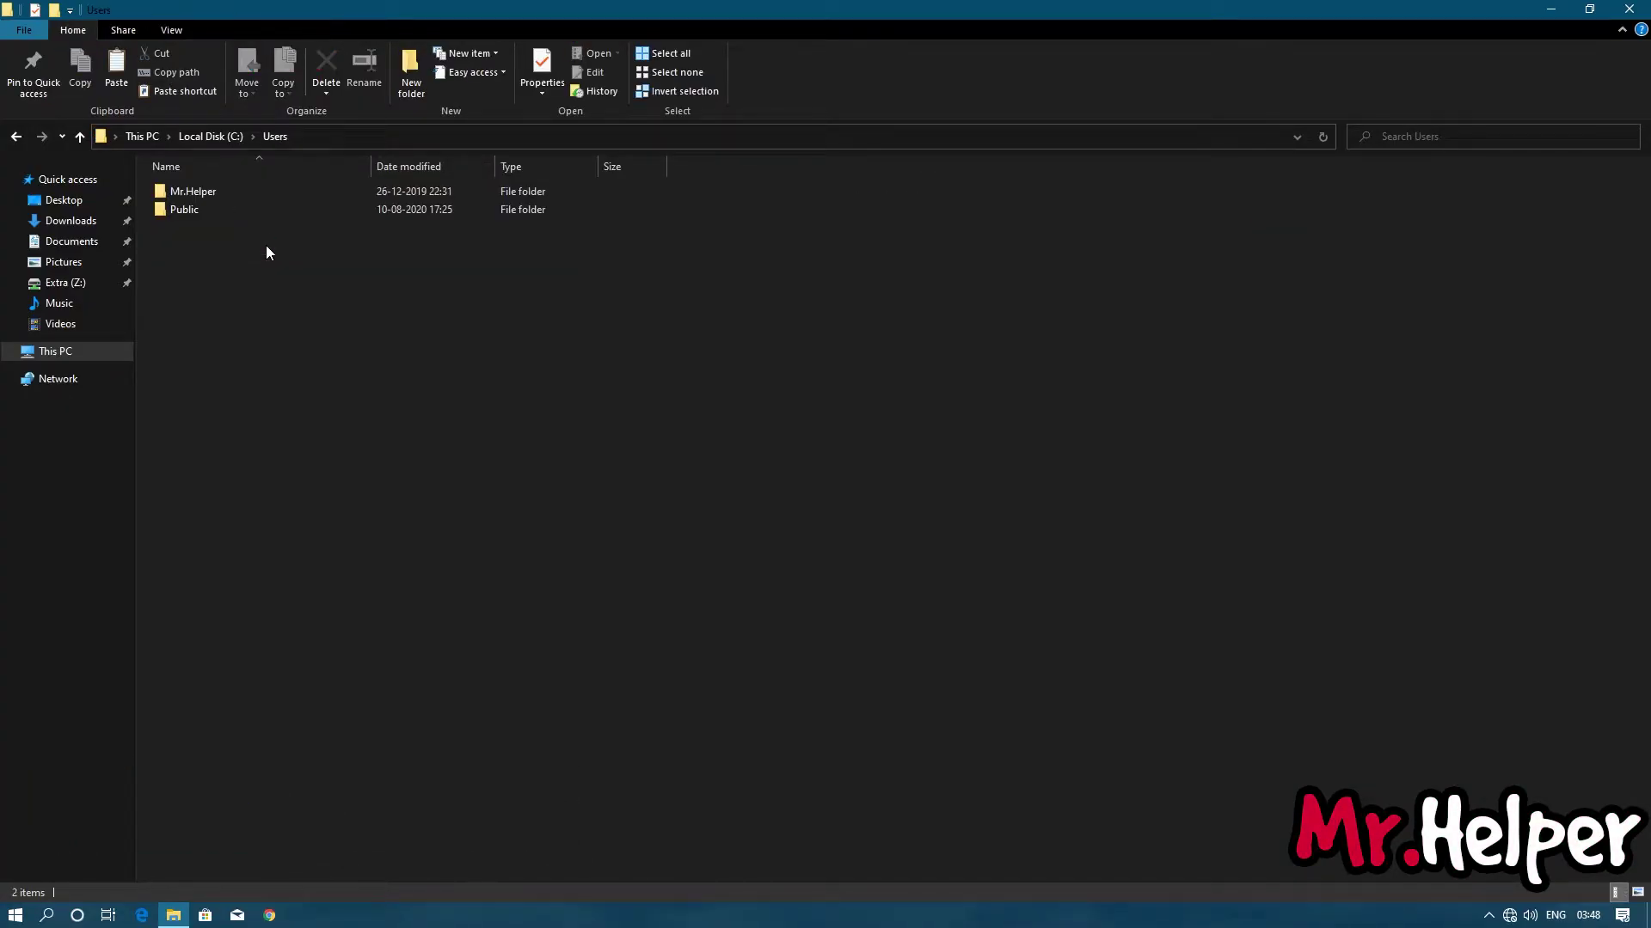
{"action": "double_click", "coordinate": [273, 193]}
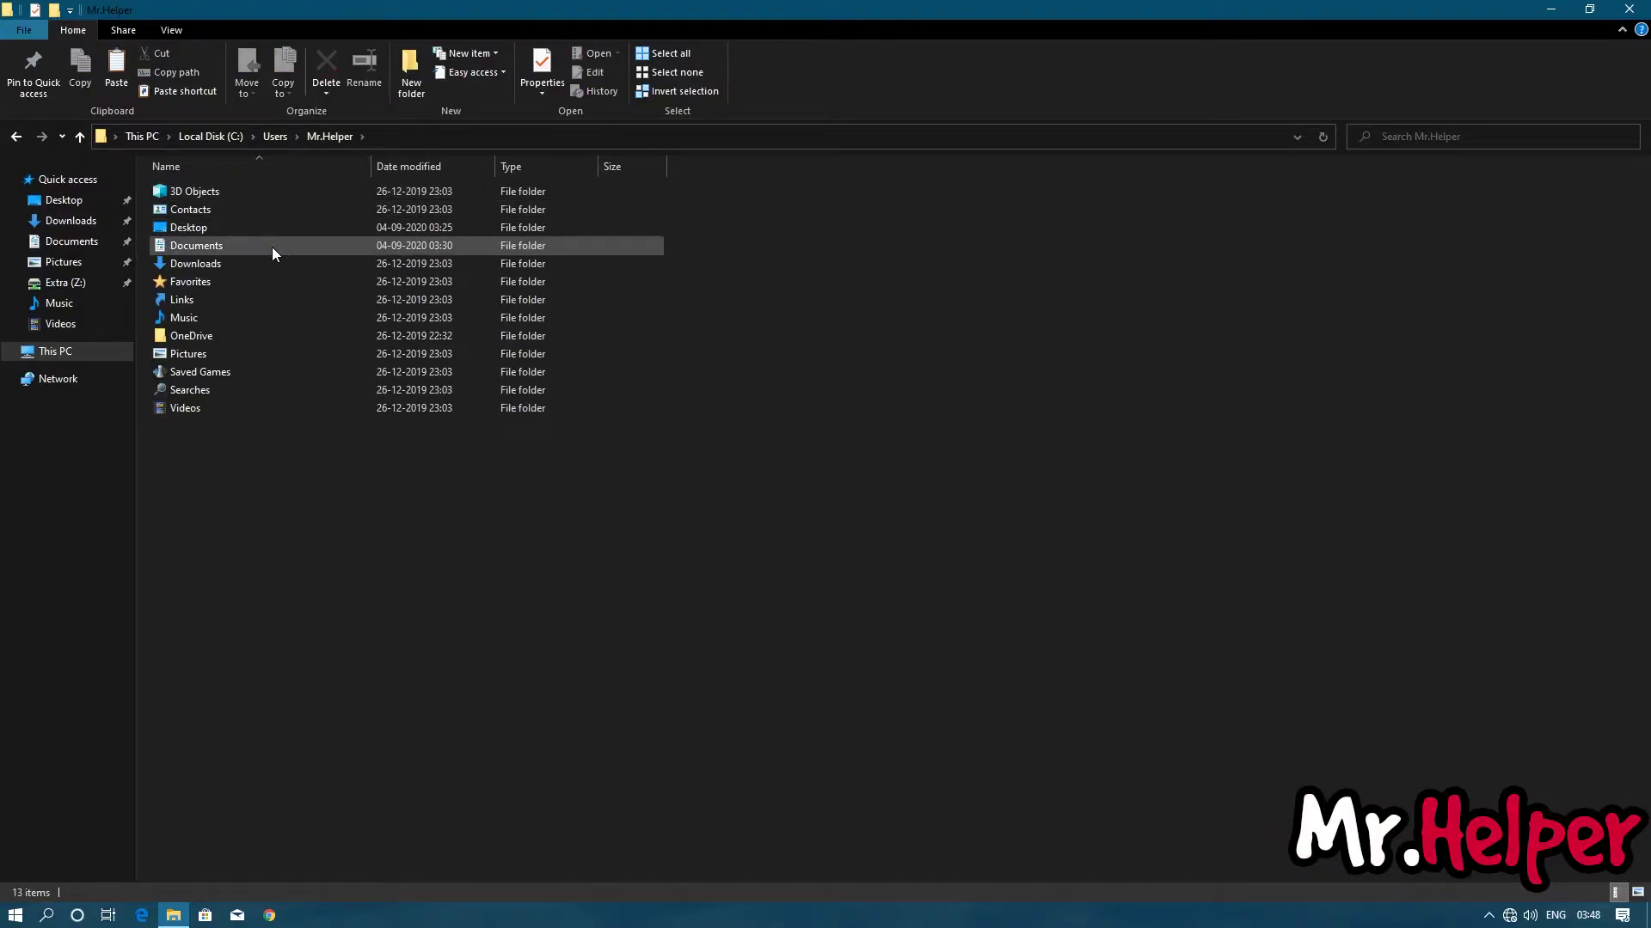
{"action": "double_click", "coordinate": [273, 247]}
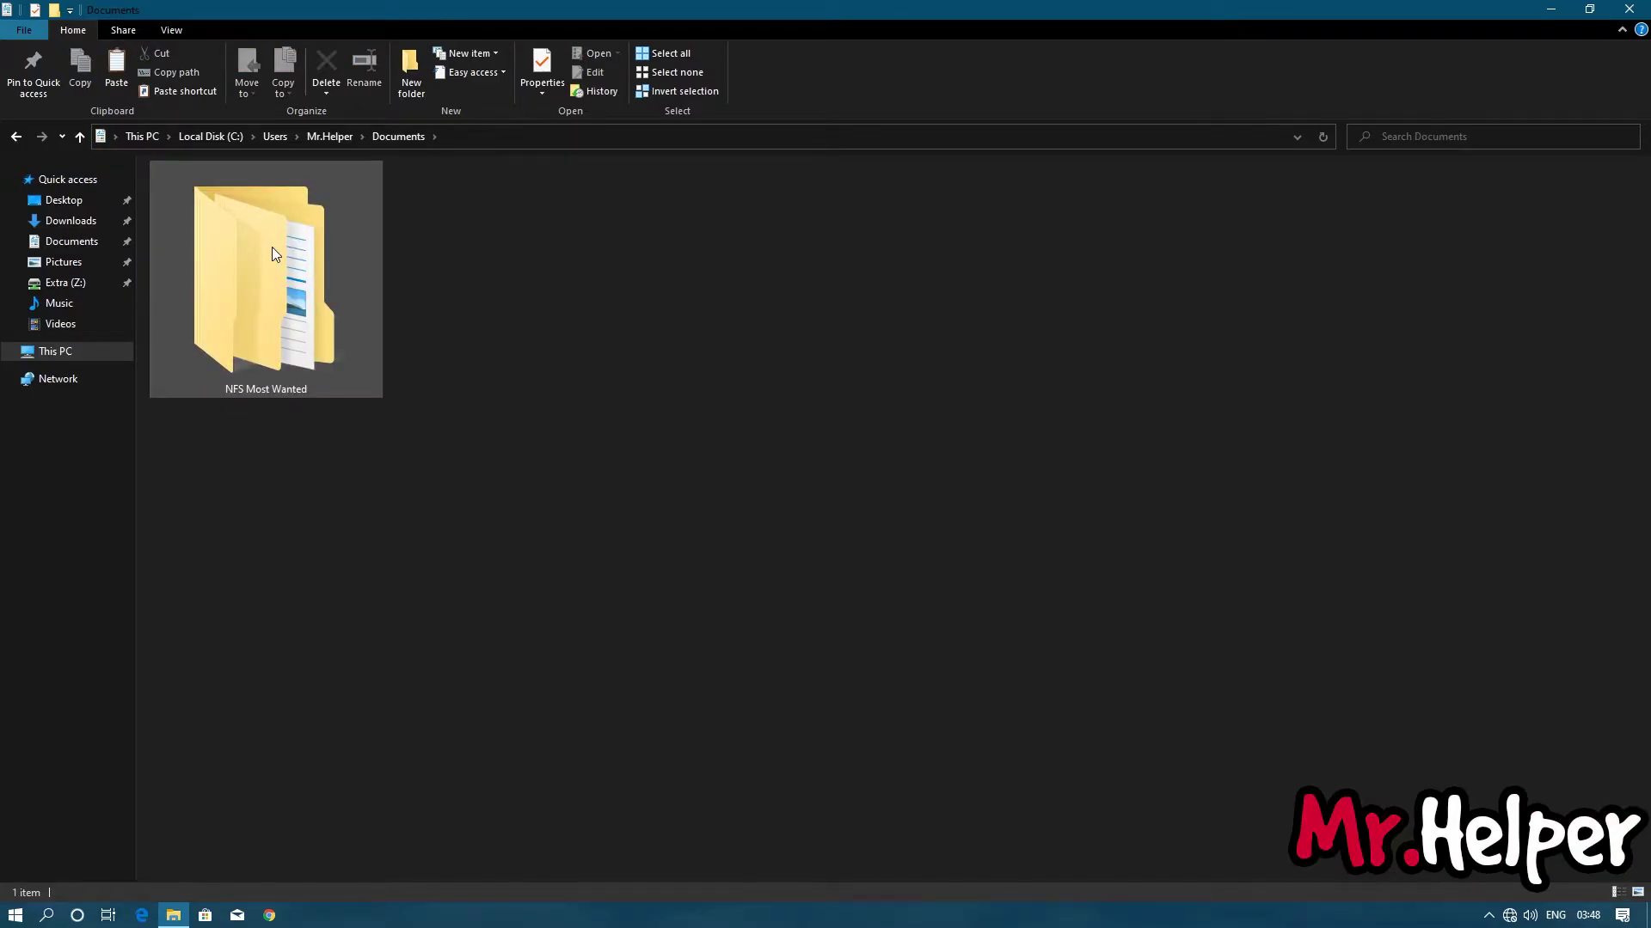
Open NFS Most Wanted and its Spapno profile folder, then return up to NFS Most Wanted
{"action": "double_click", "coordinate": [273, 247]}
{"action": "left_click", "coordinate": [273, 247]}
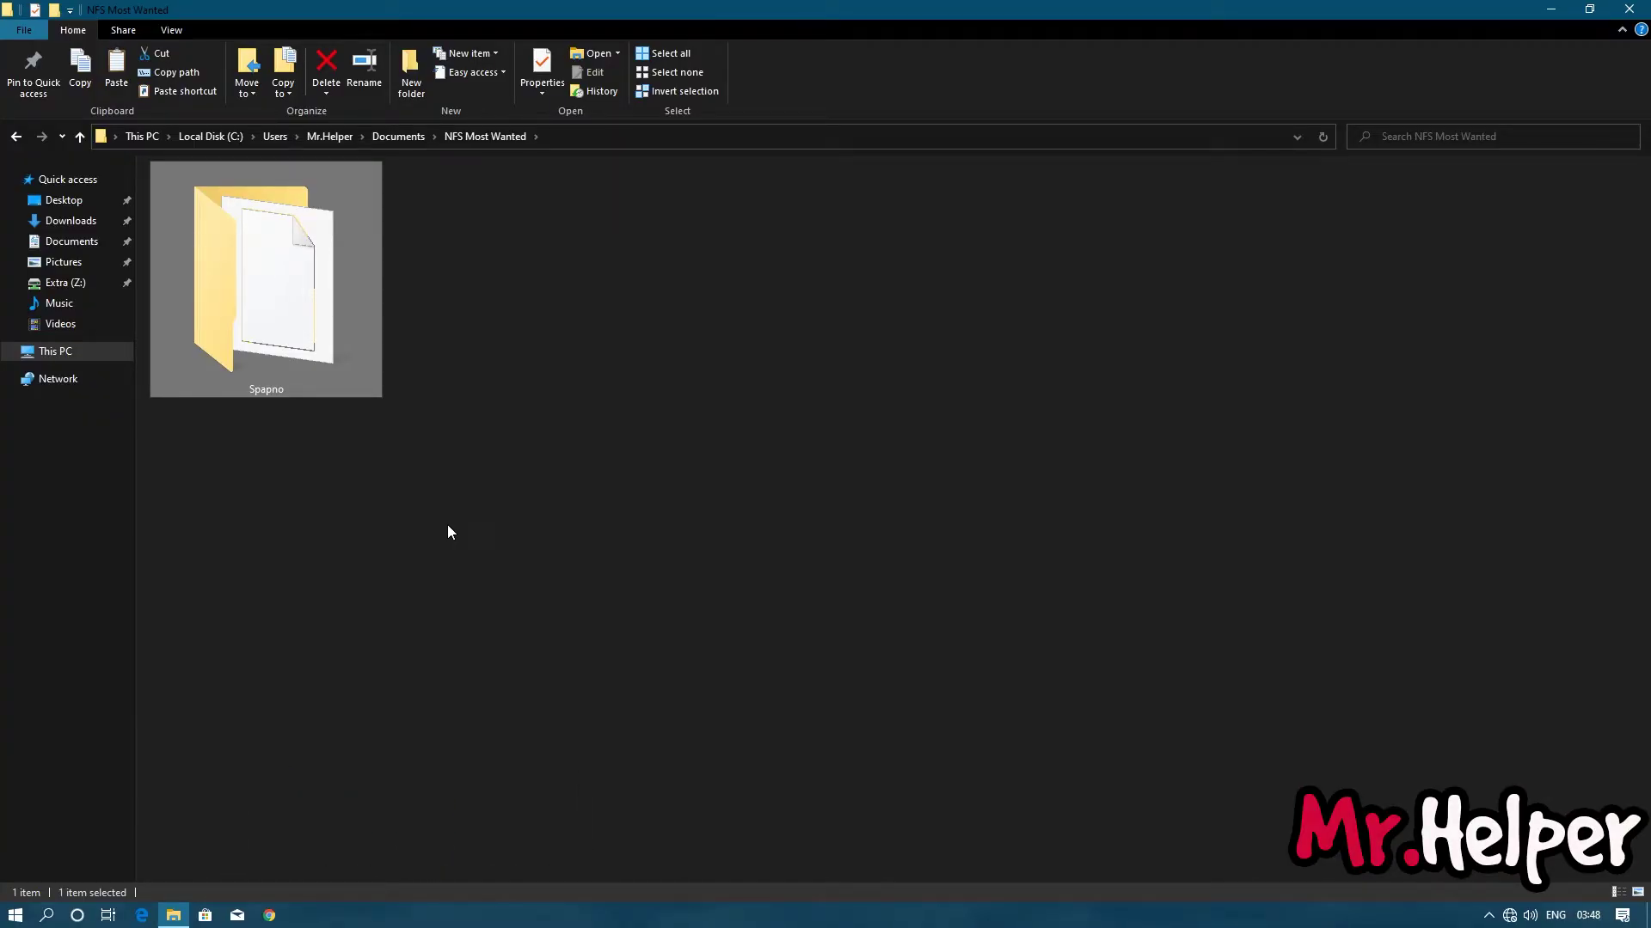
{"action": "double_click", "coordinate": [288, 295]}
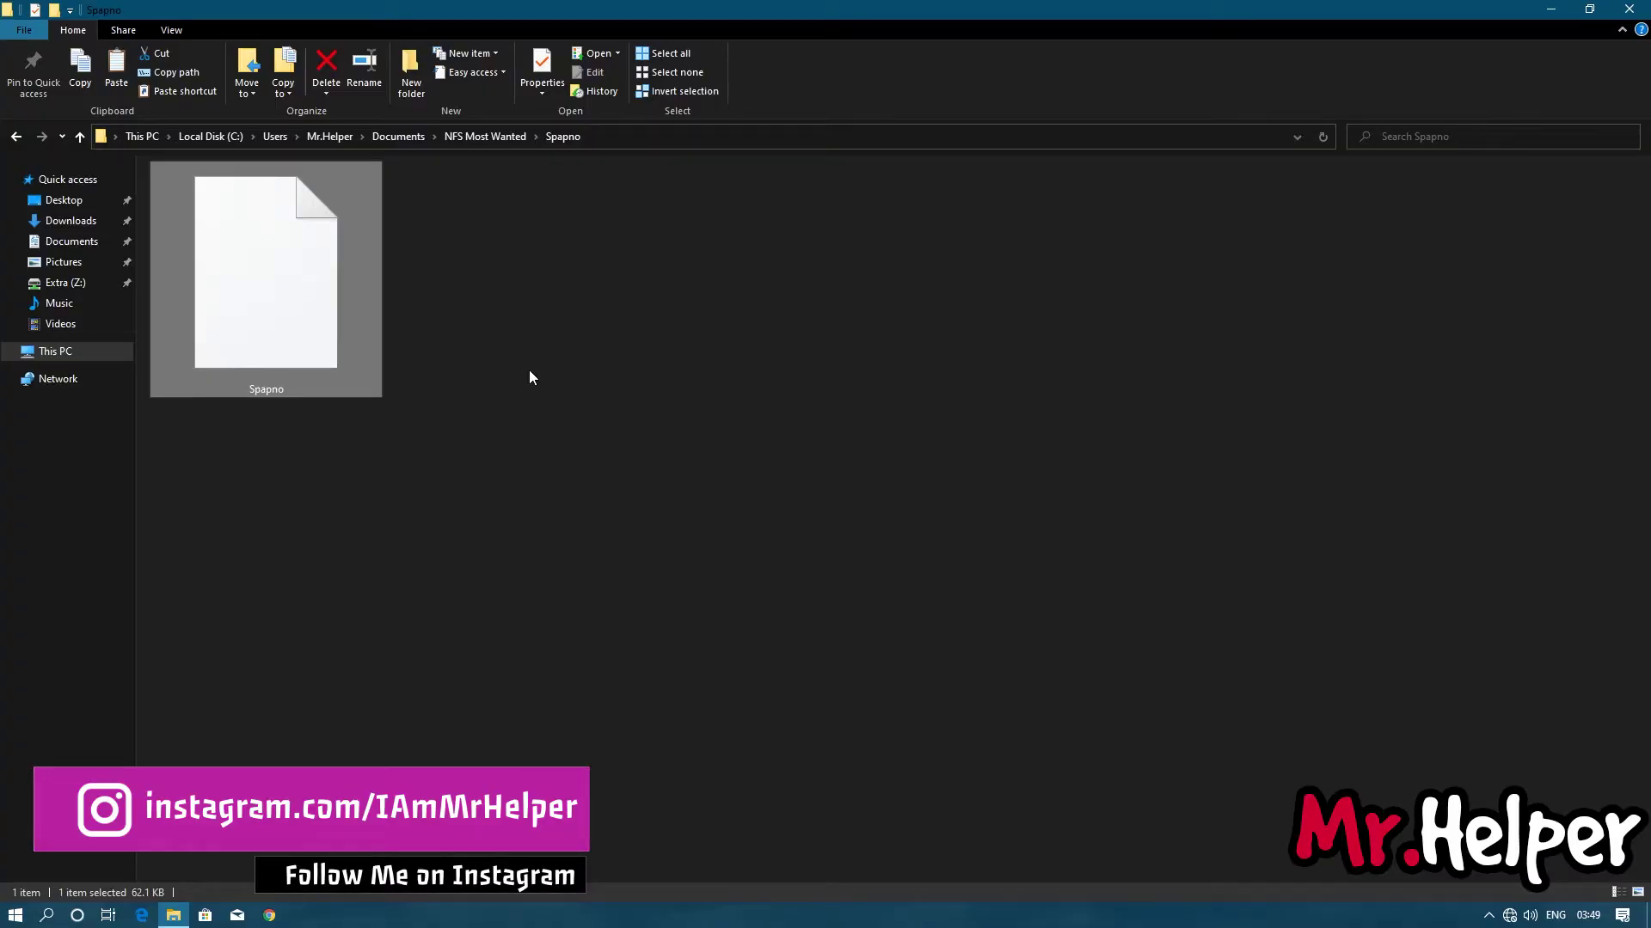
{"action": "left_click", "coordinate": [499, 140]}
Copy and paste the Spapno folder, and rename the 'Spapno - Copy' duplicate to MrHelper
{"action": "right_click", "coordinate": [358, 299]}
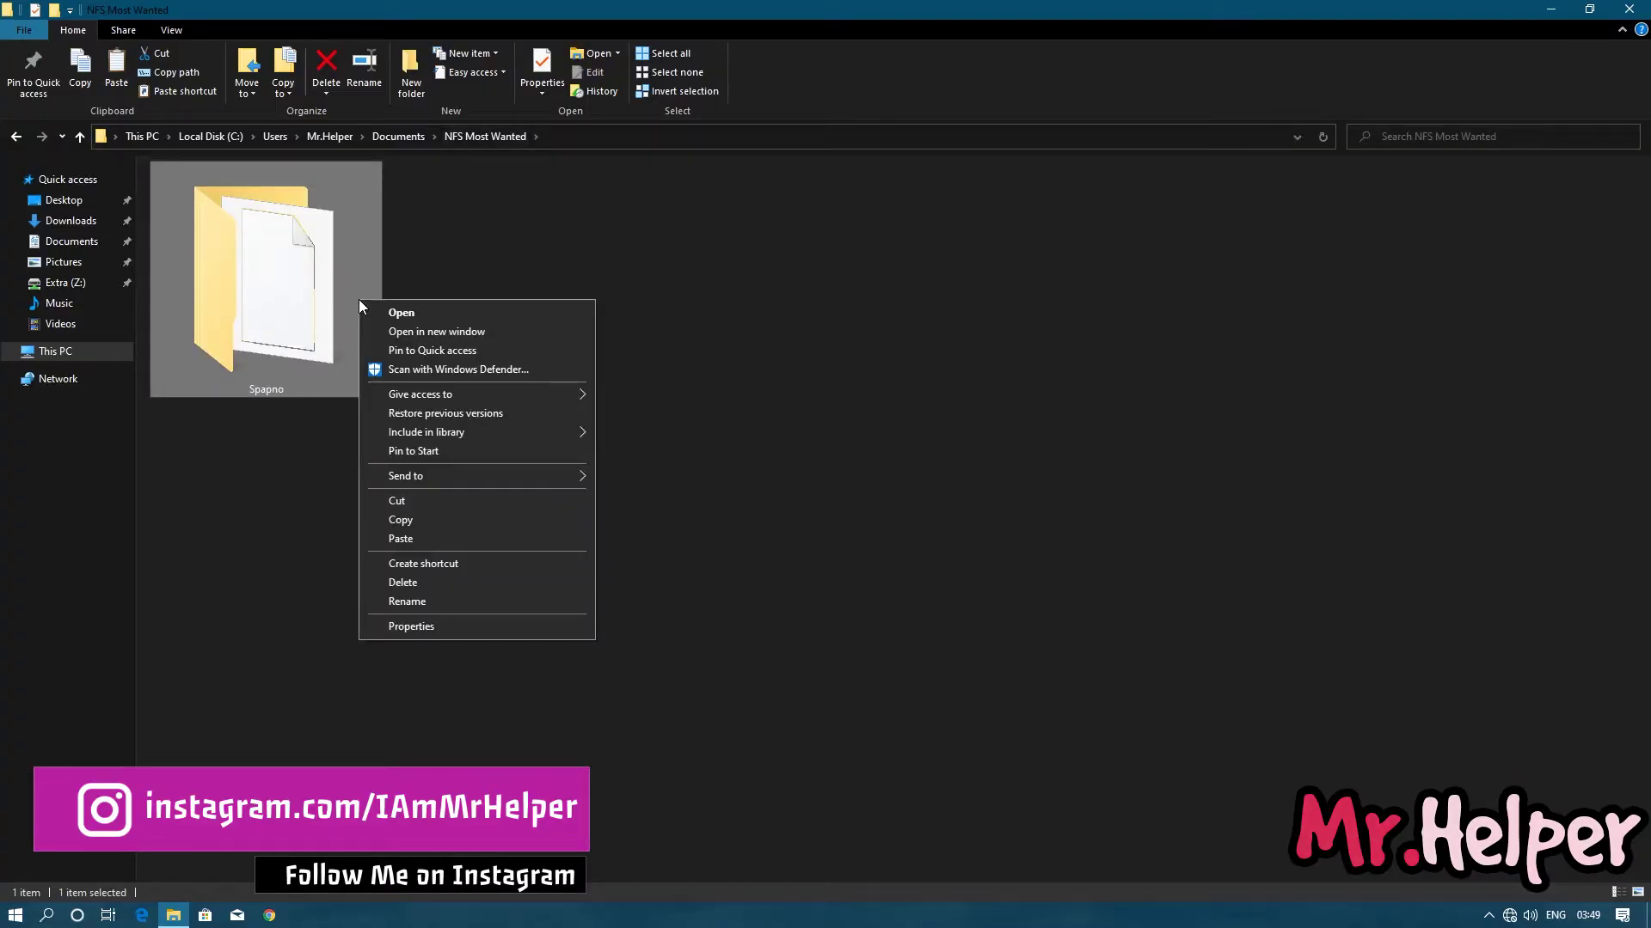
{"action": "left_click", "coordinate": [467, 520]}
{"action": "right_click", "coordinate": [521, 456]}
{"action": "left_click", "coordinate": [549, 569]}
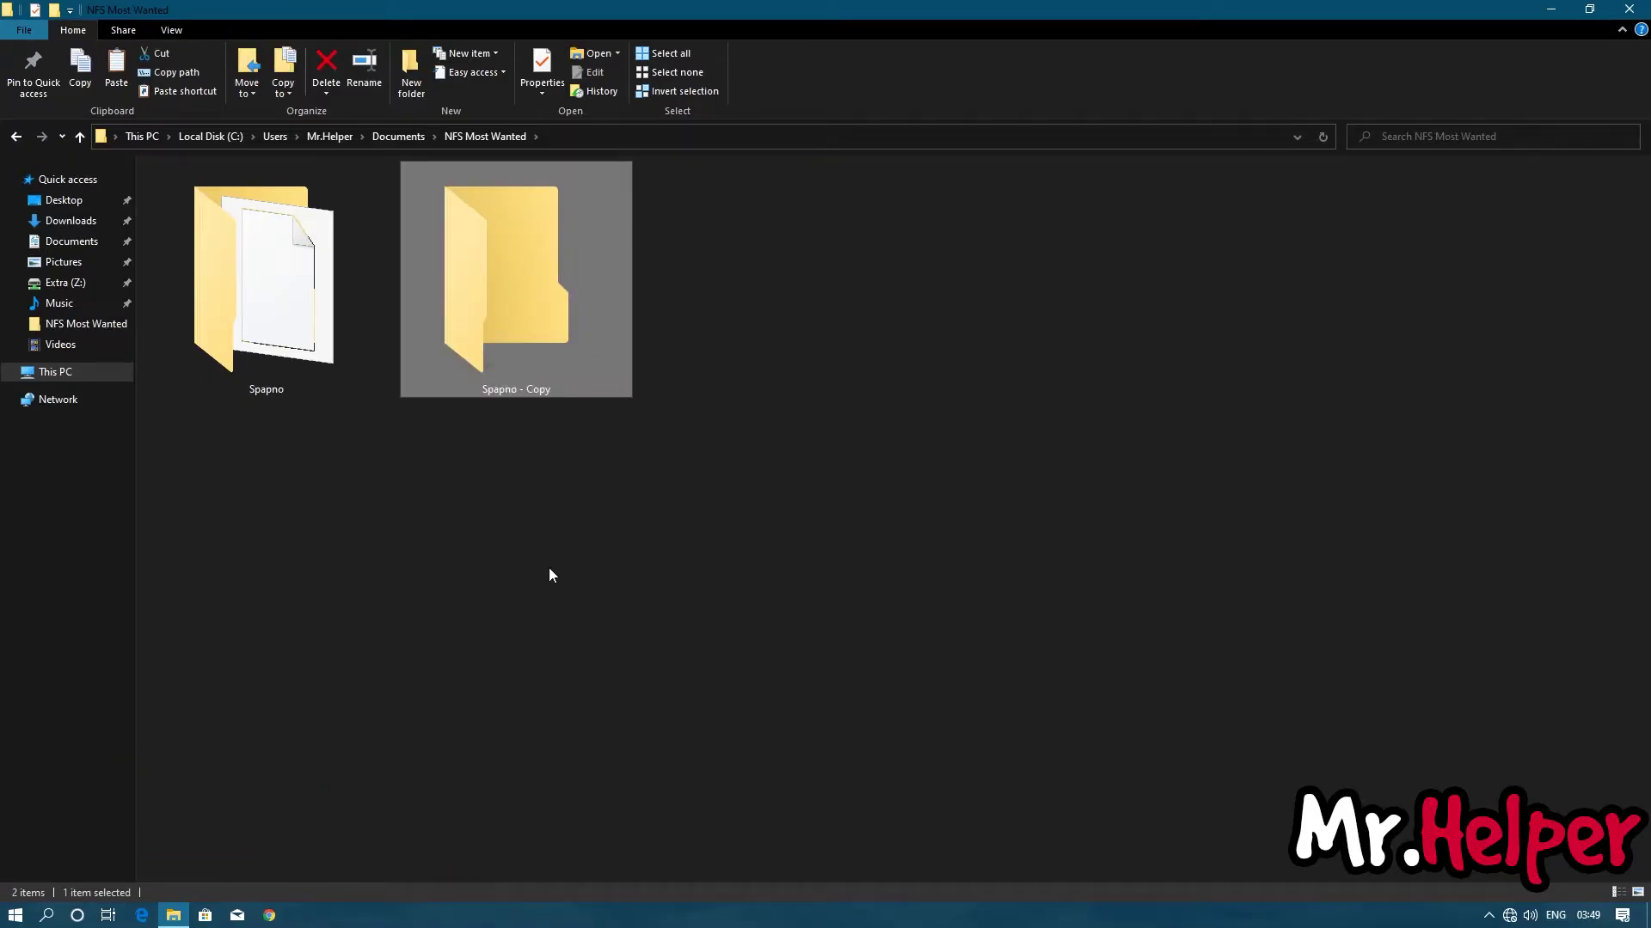
{"action": "right_click", "coordinate": [536, 386]}
{"action": "left_click", "coordinate": [606, 685]}
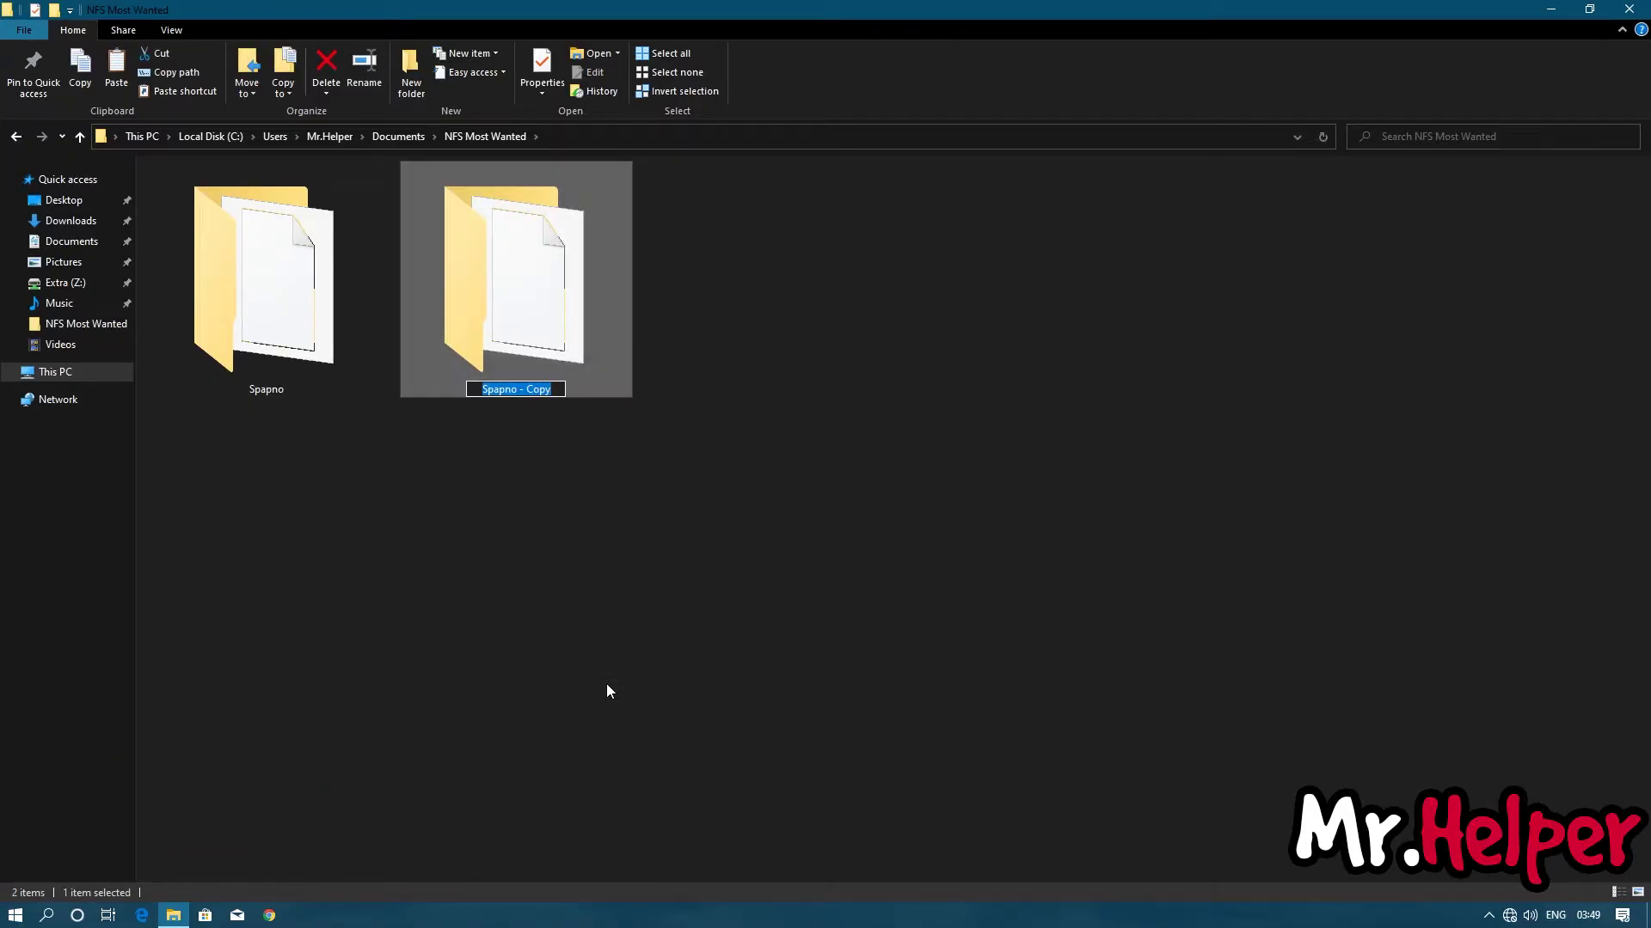
{"action": "type", "text": "MrHelper"}
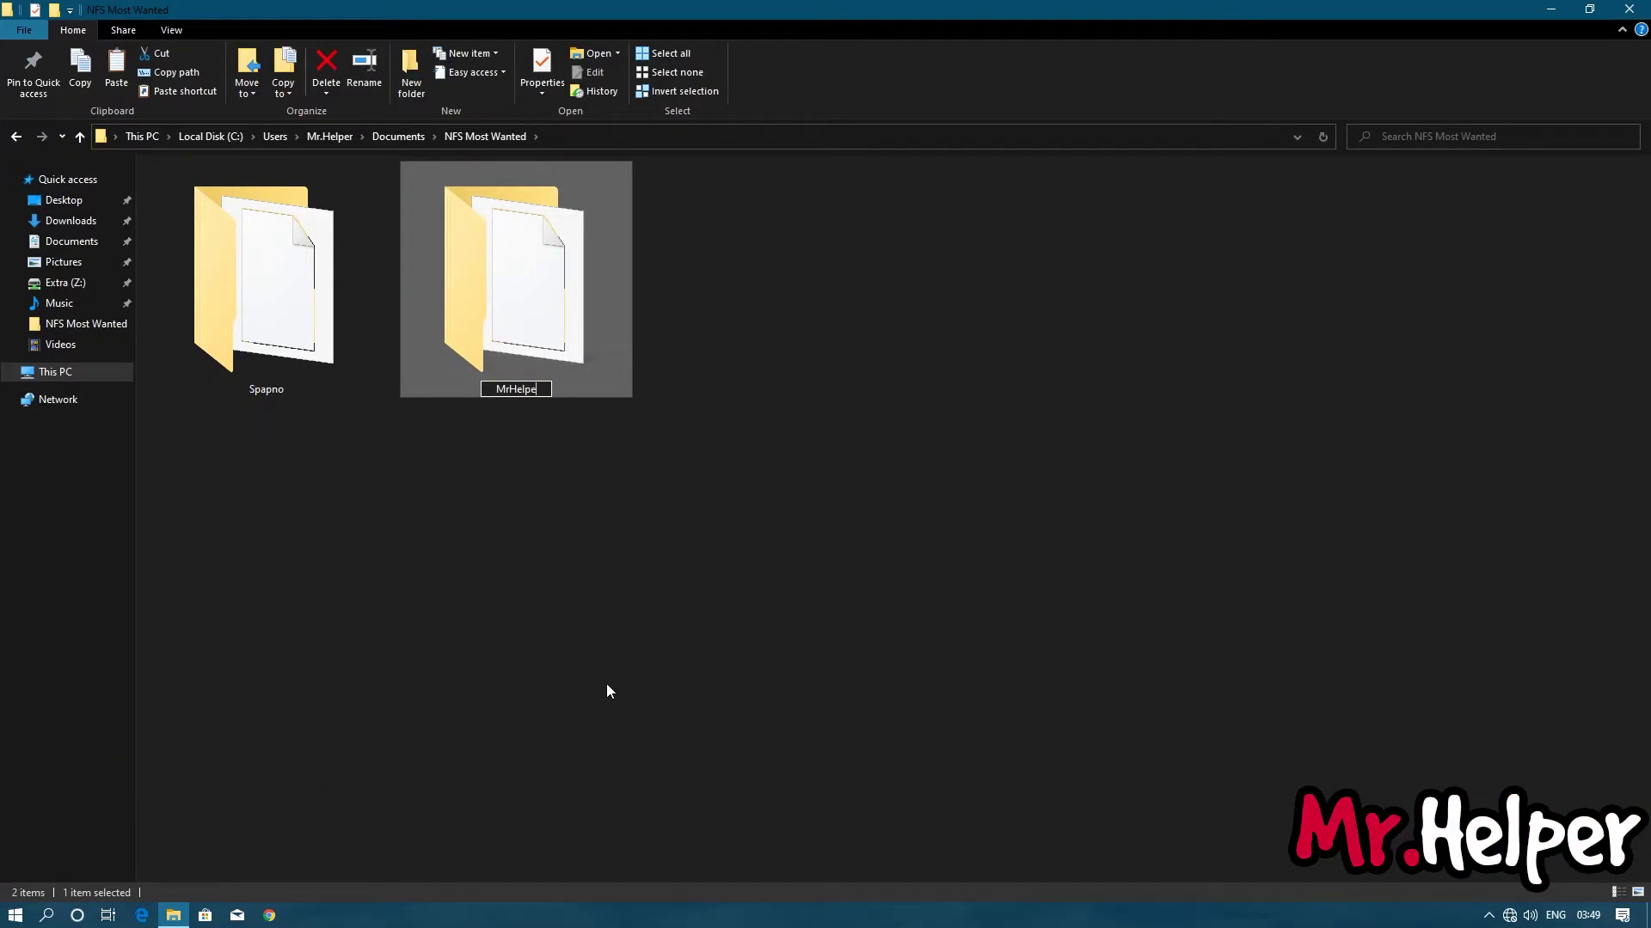
{"action": "key", "text": "Return"}
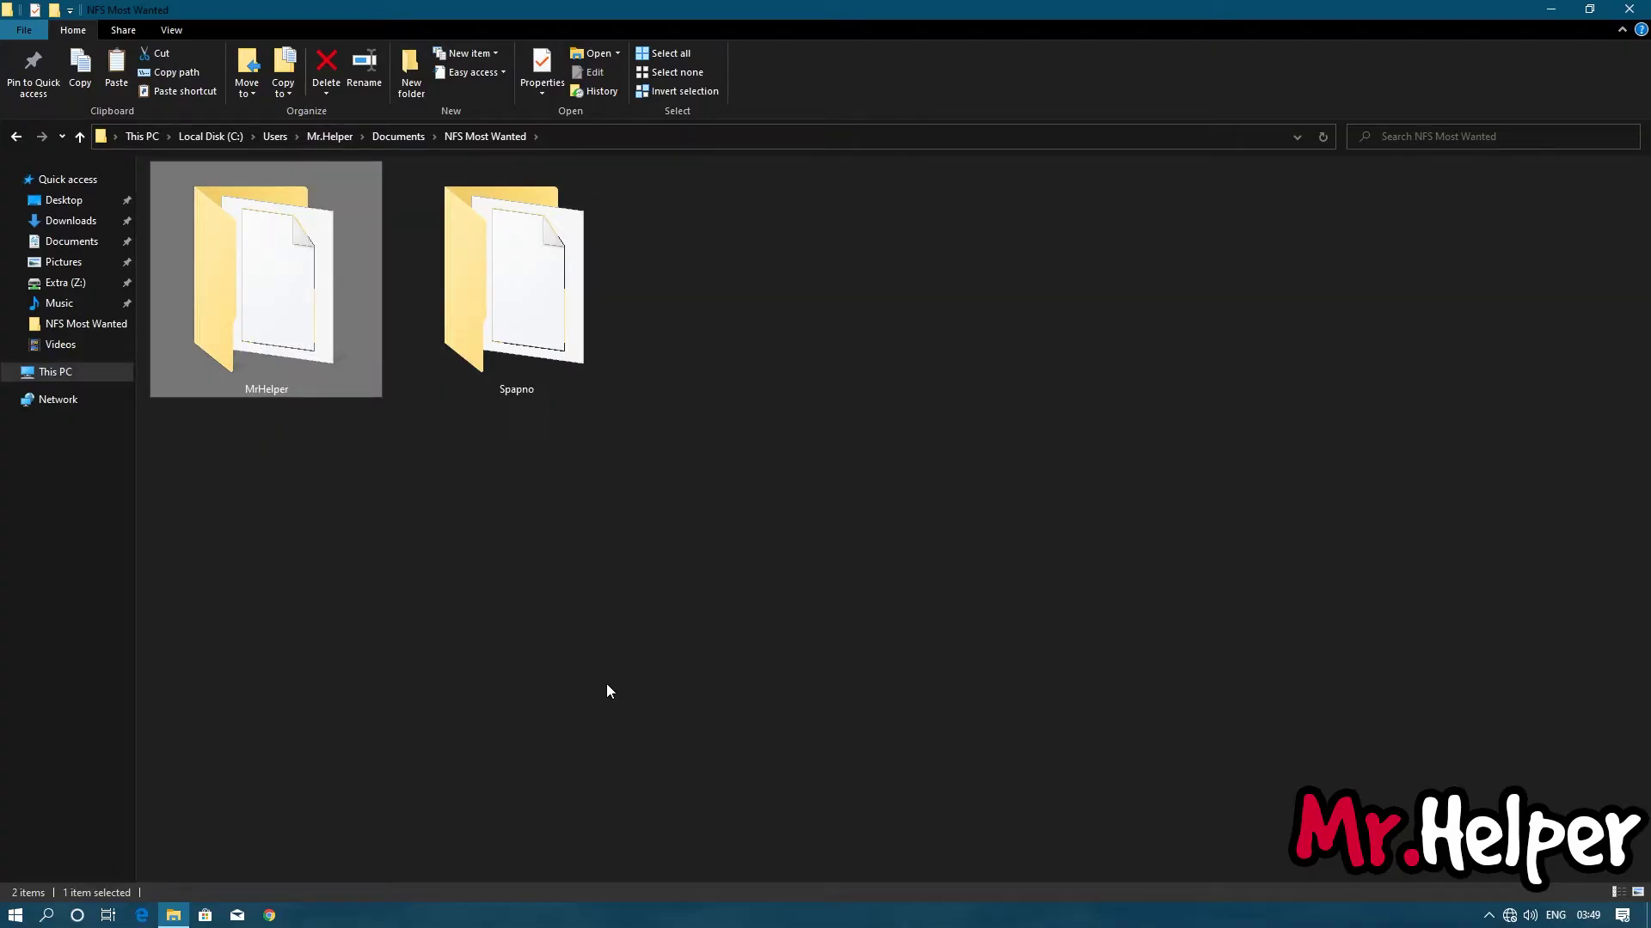
Inside MrHelper, rename the Spapno save file to MrHelper, then return to NFS Most Wanted
{"action": "key", "text": "Return"}
{"action": "left_click", "coordinate": [328, 345]}
{"action": "key", "text": "F2"}
{"action": "type", "text": "MrHelper"}
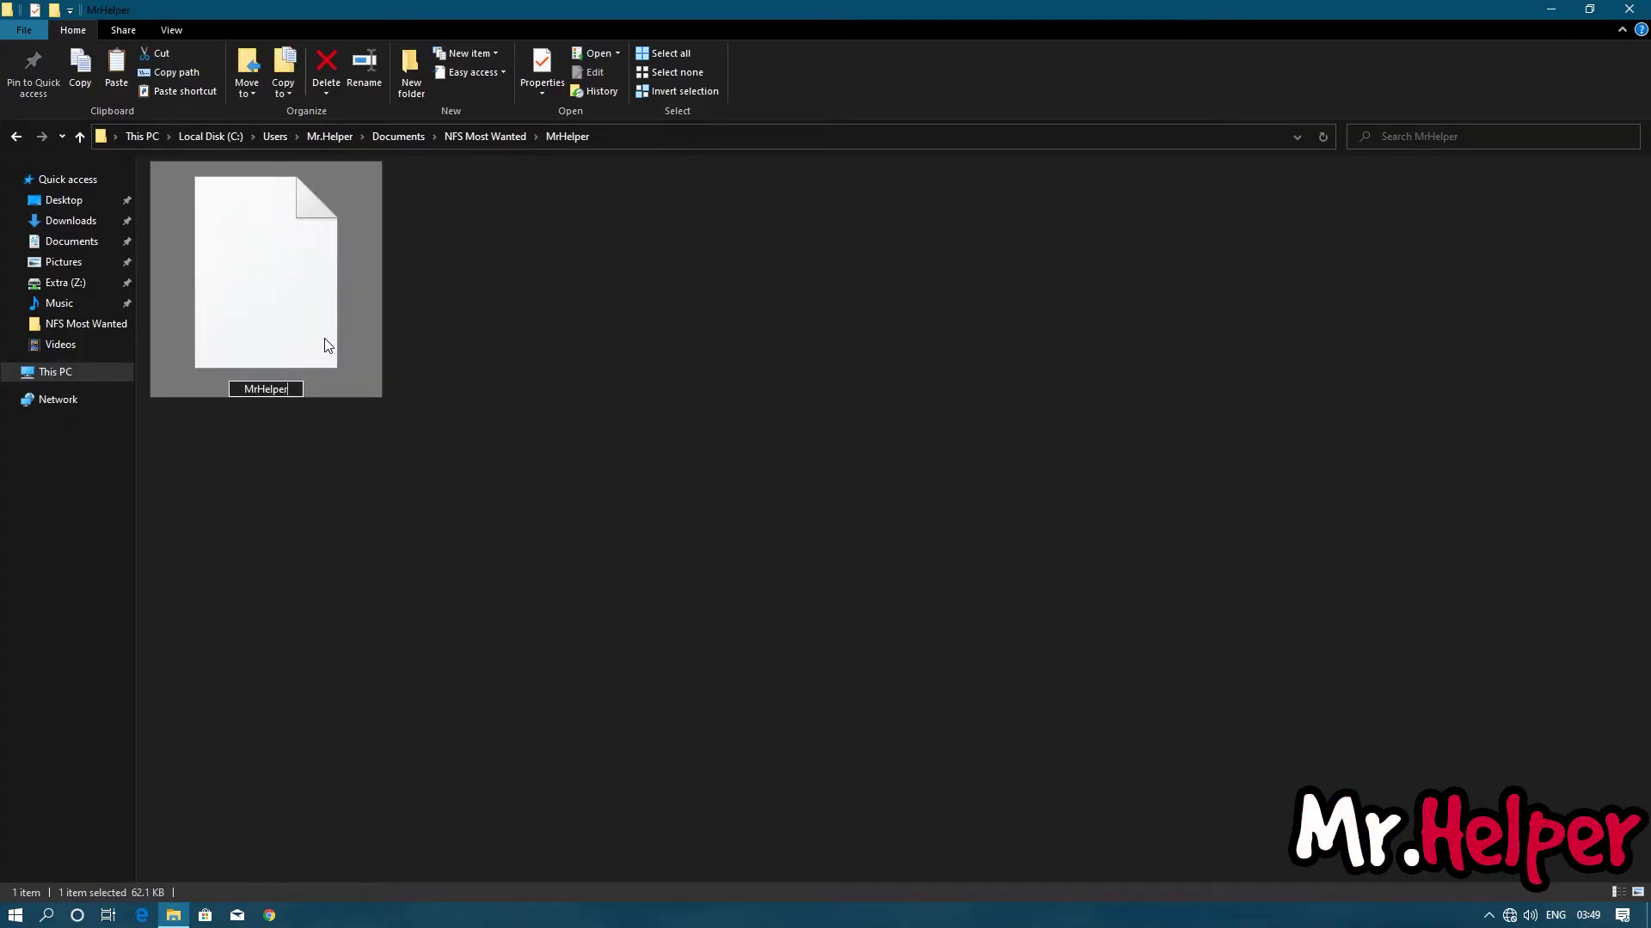
{"action": "key", "text": "Return"}
{"action": "key", "text": "alt+Up"}
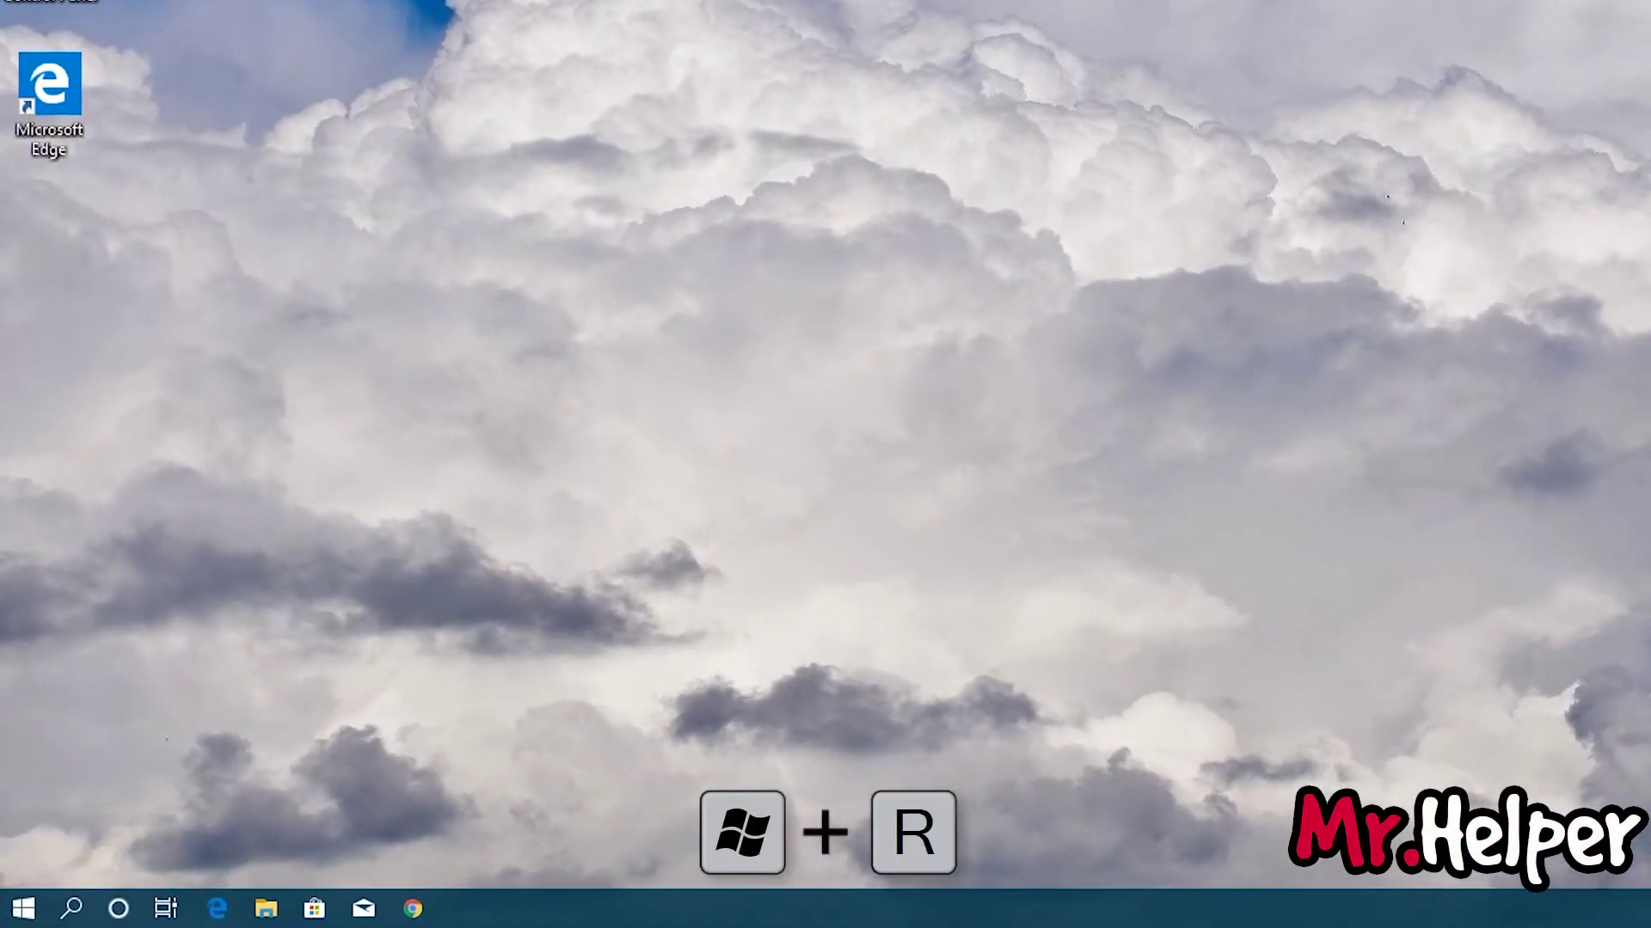
Run %UserProfile% from the Win+R Run dialog to open the user's profile folder
{"action": "key", "text": "super+r"}
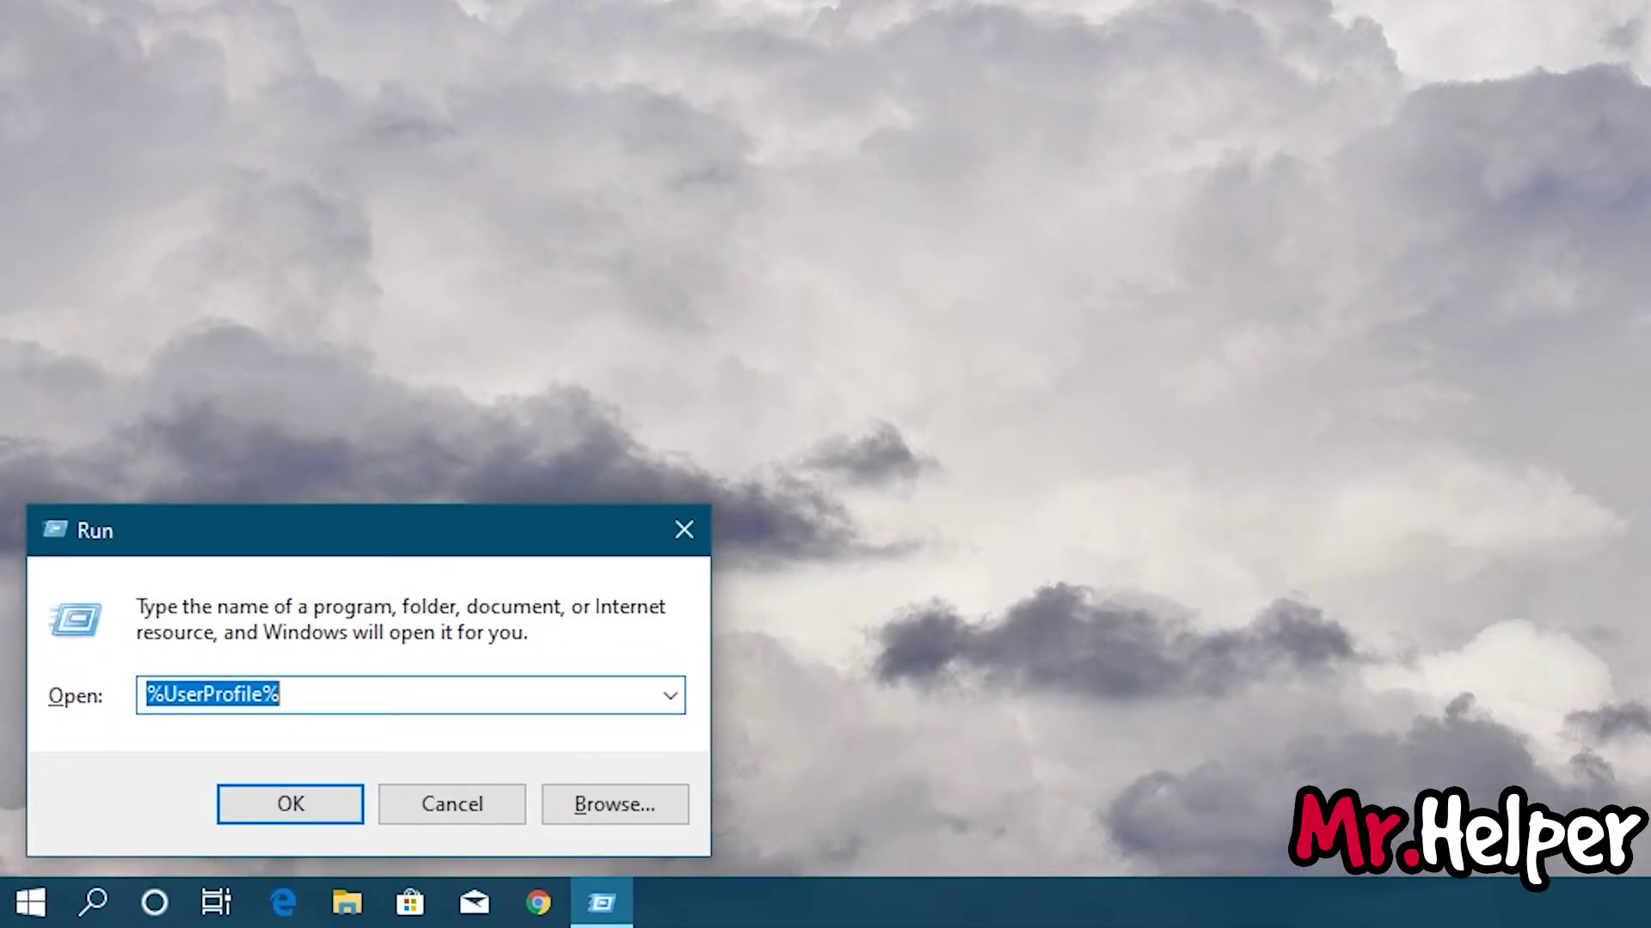
{"action": "type", "text": "%"}
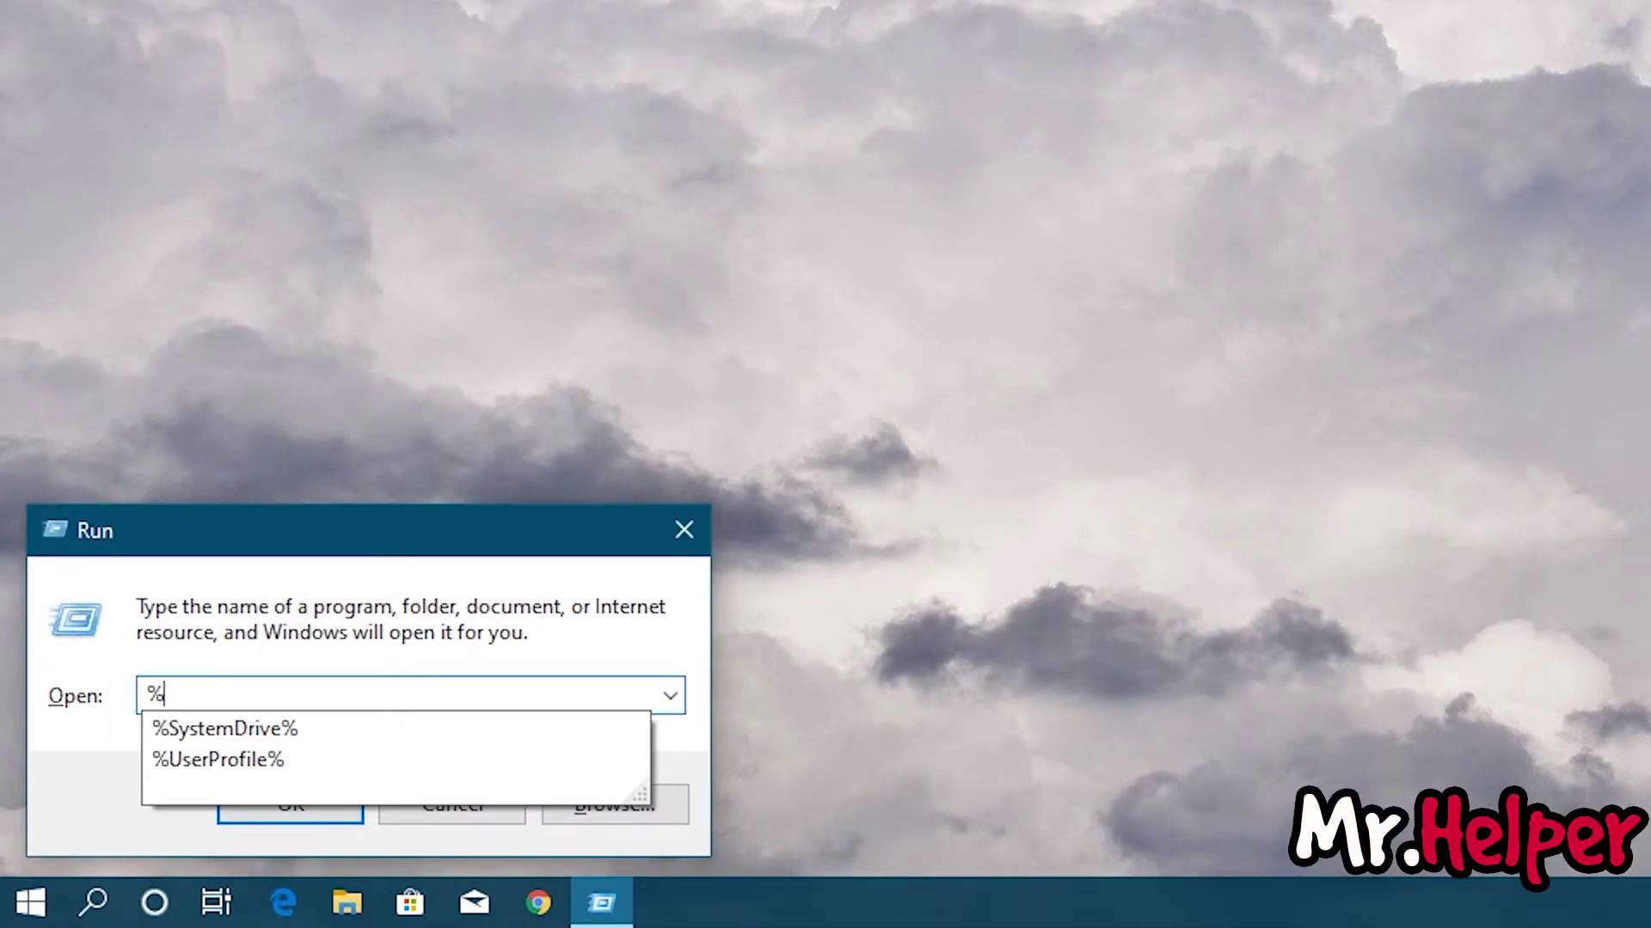
{"action": "type", "text": "User"}
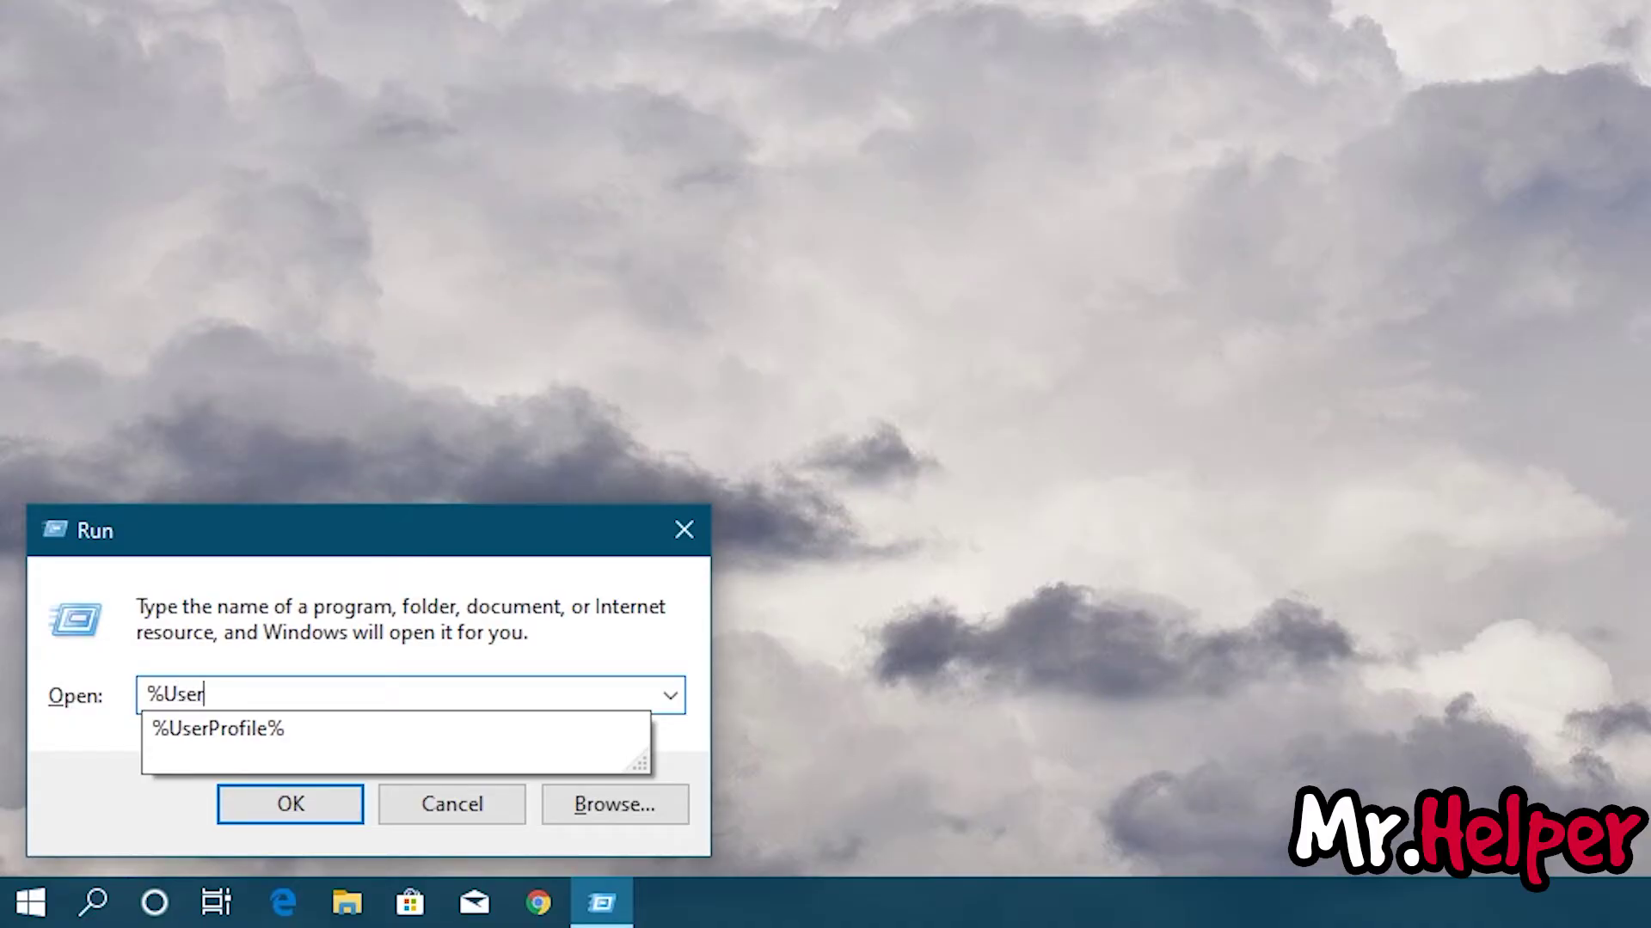
{"action": "type", "text": "Profile"}
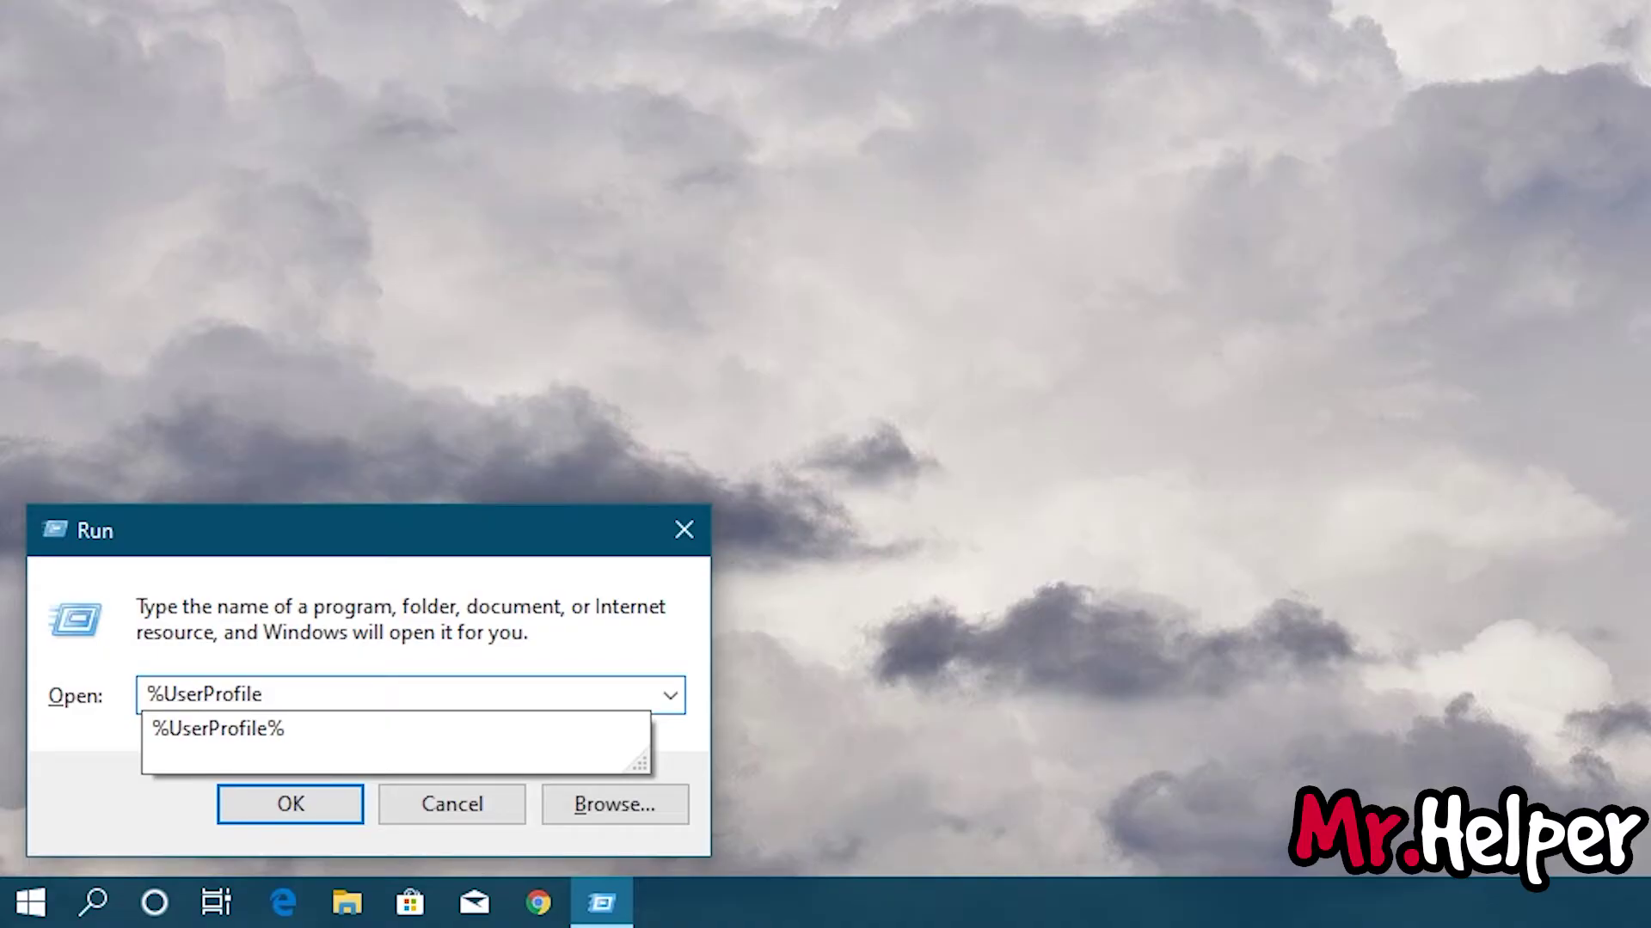
{"action": "type", "text": "%"}
{"action": "key", "text": "Return"}
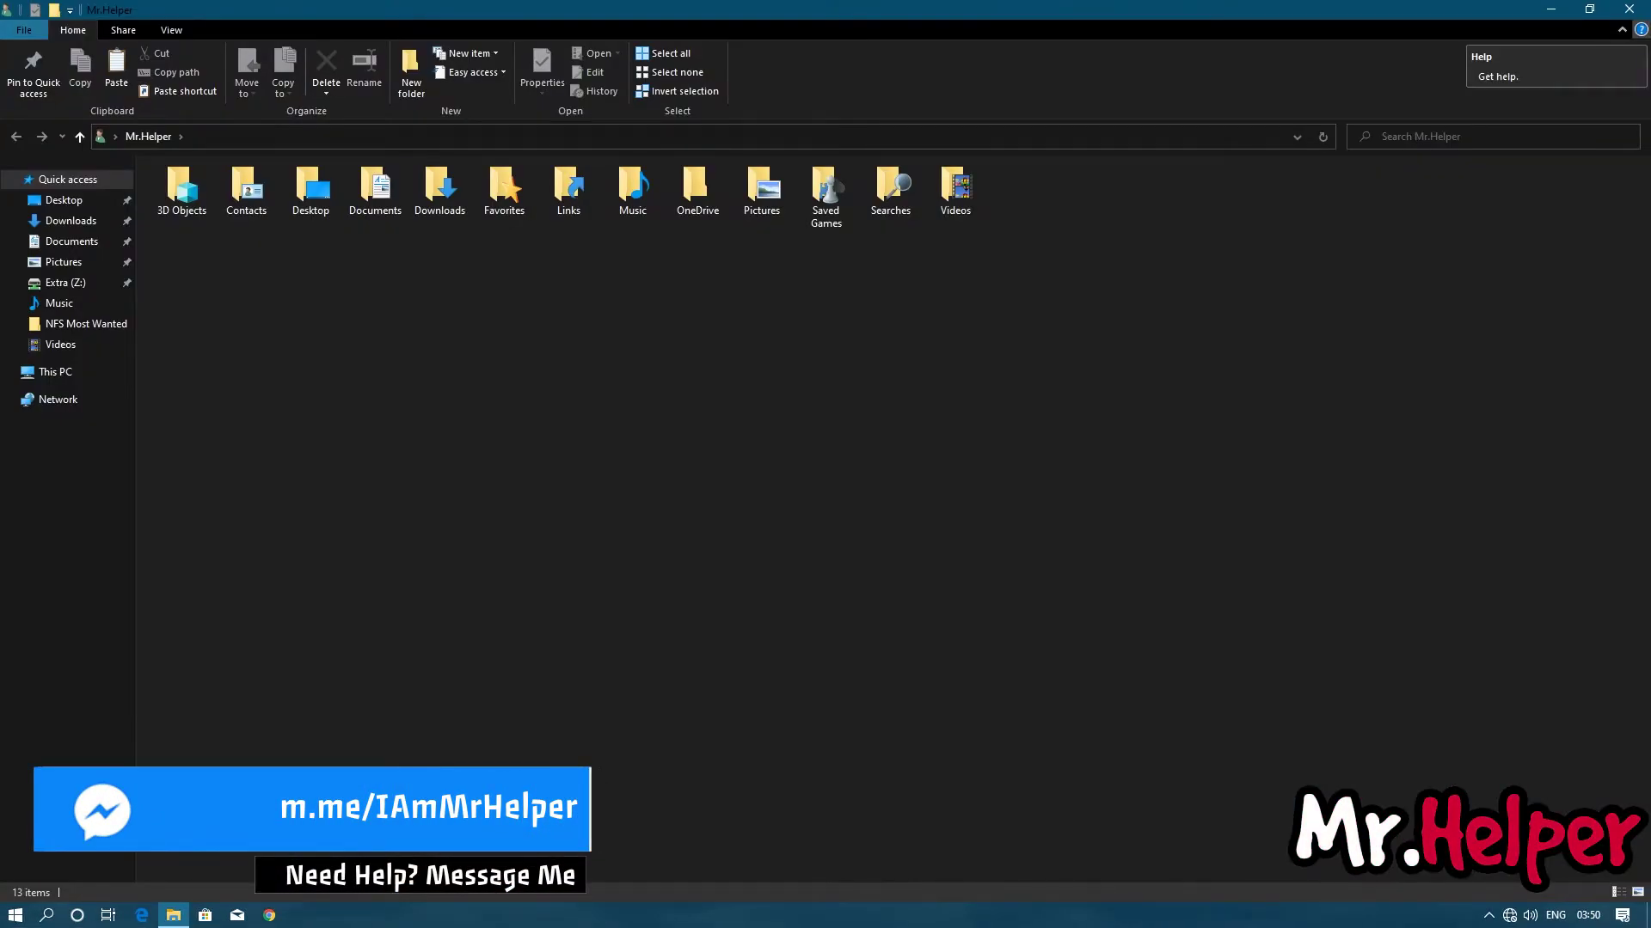
Go through Documents > NFS Most Wanted into the Spapno folder to check its save file
{"action": "double_click", "coordinate": [350, 204]}
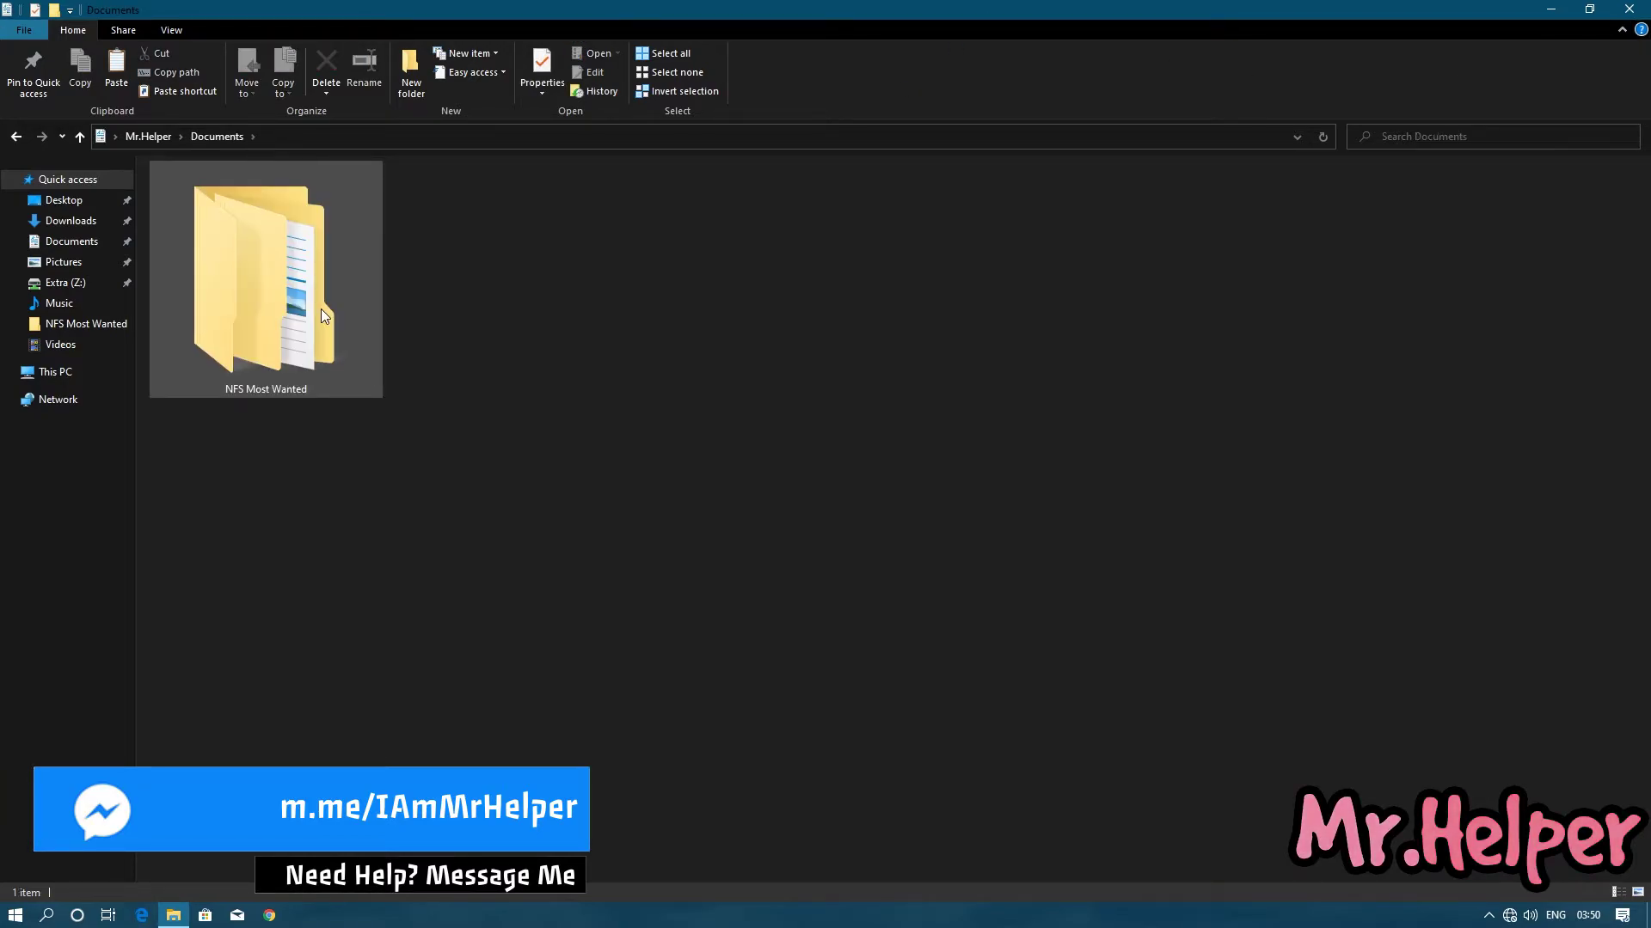
{"action": "left_click", "coordinate": [321, 309]}
{"action": "double_click", "coordinate": [321, 308]}
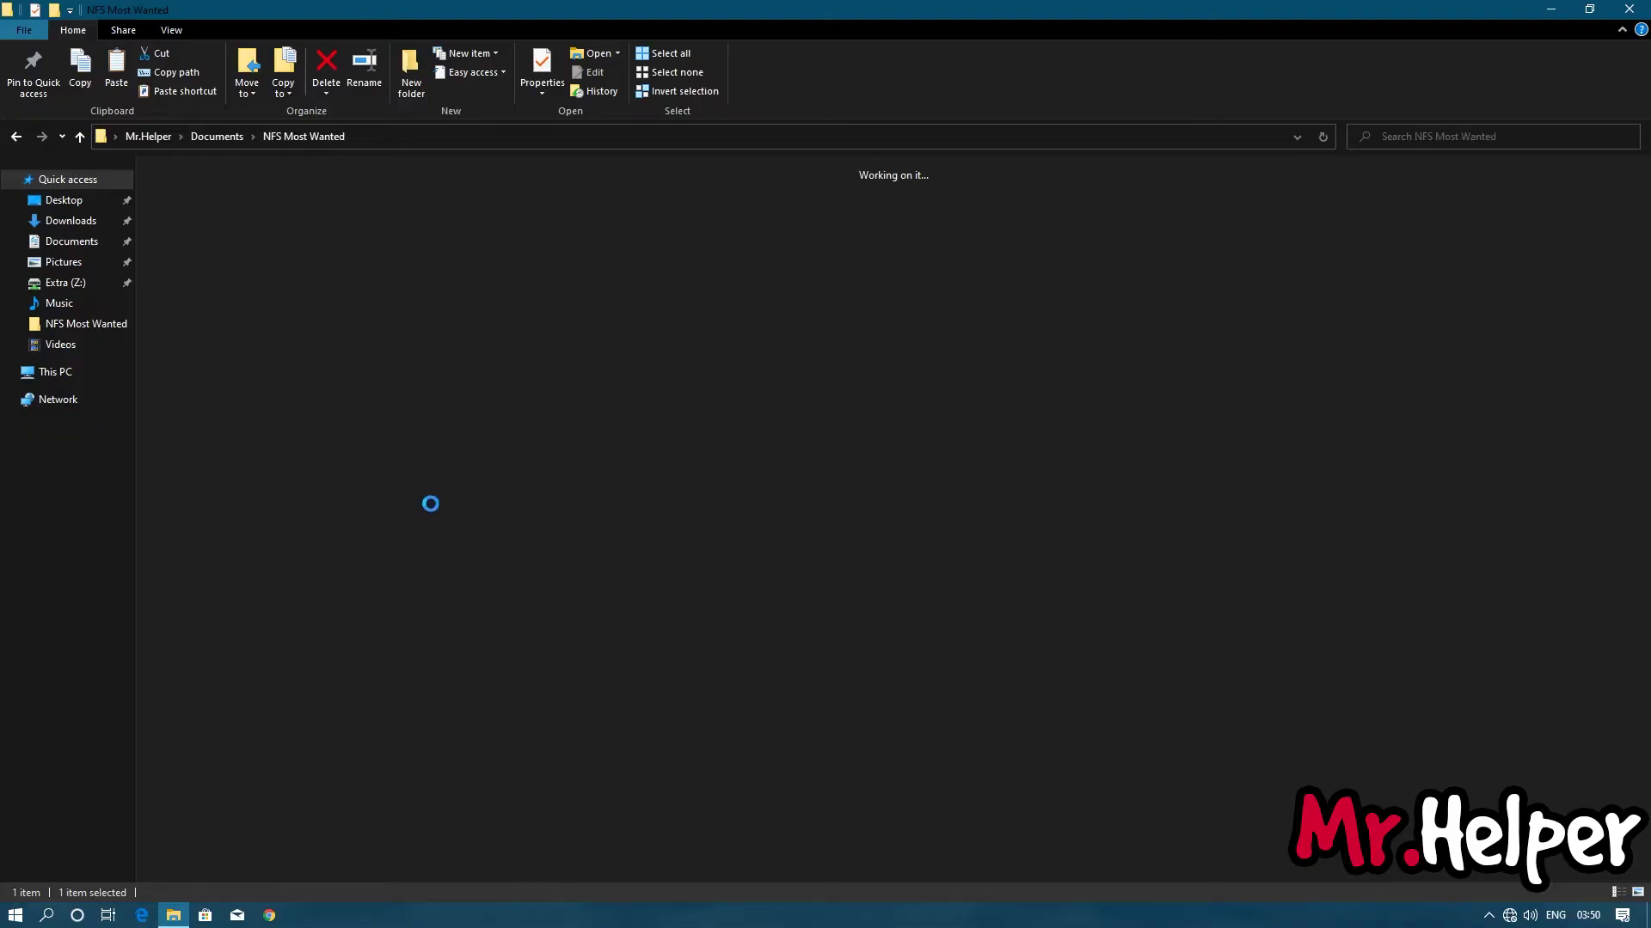
{"action": "left_click", "coordinate": [549, 365]}
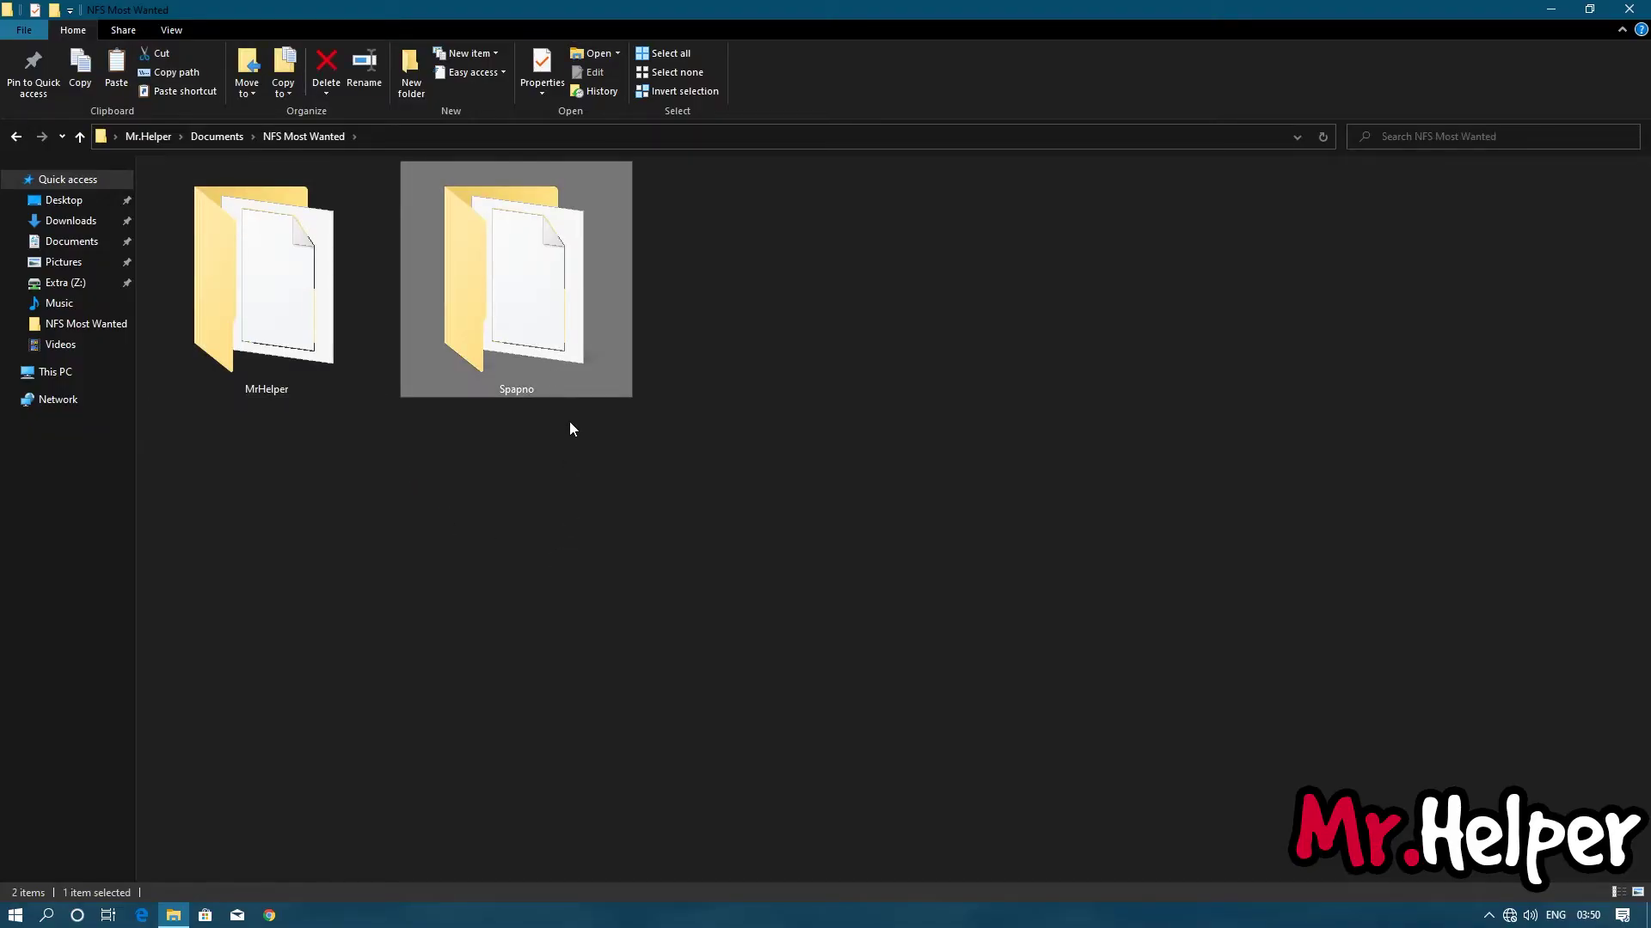
{"action": "double_click", "coordinate": [569, 377]}
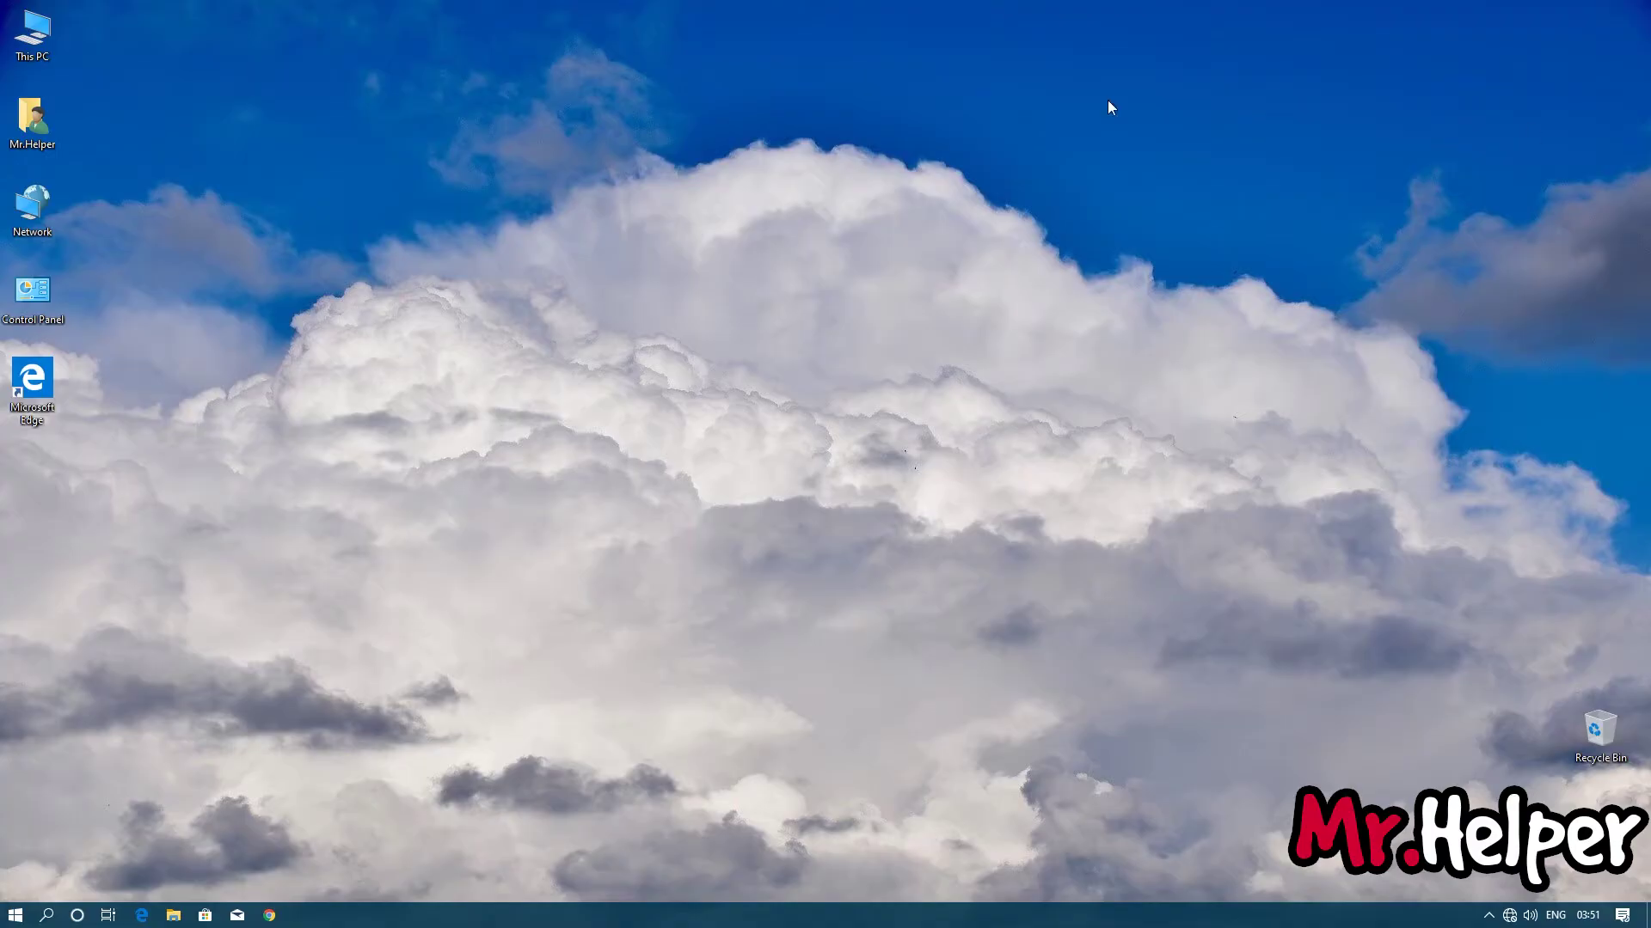
Reopen NFS Most Wanted via Quick access Documents and box-select the MrHelper and Spapno folders
{"action": "double_click", "coordinate": [36, 32]}
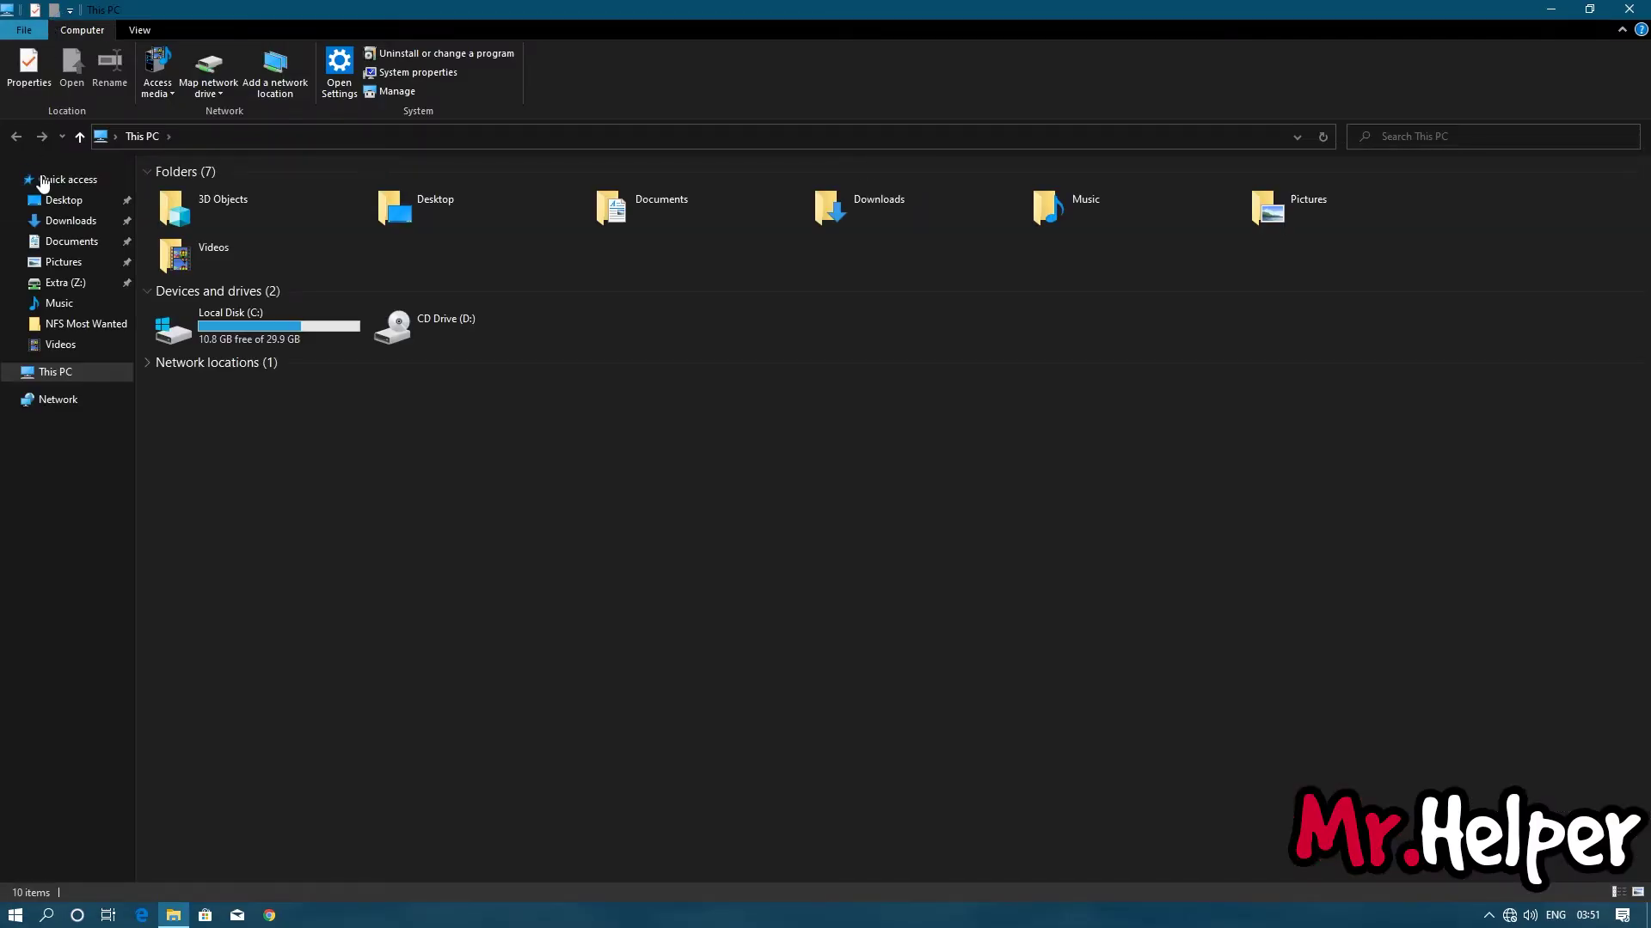
{"action": "left_click", "coordinate": [89, 241]}
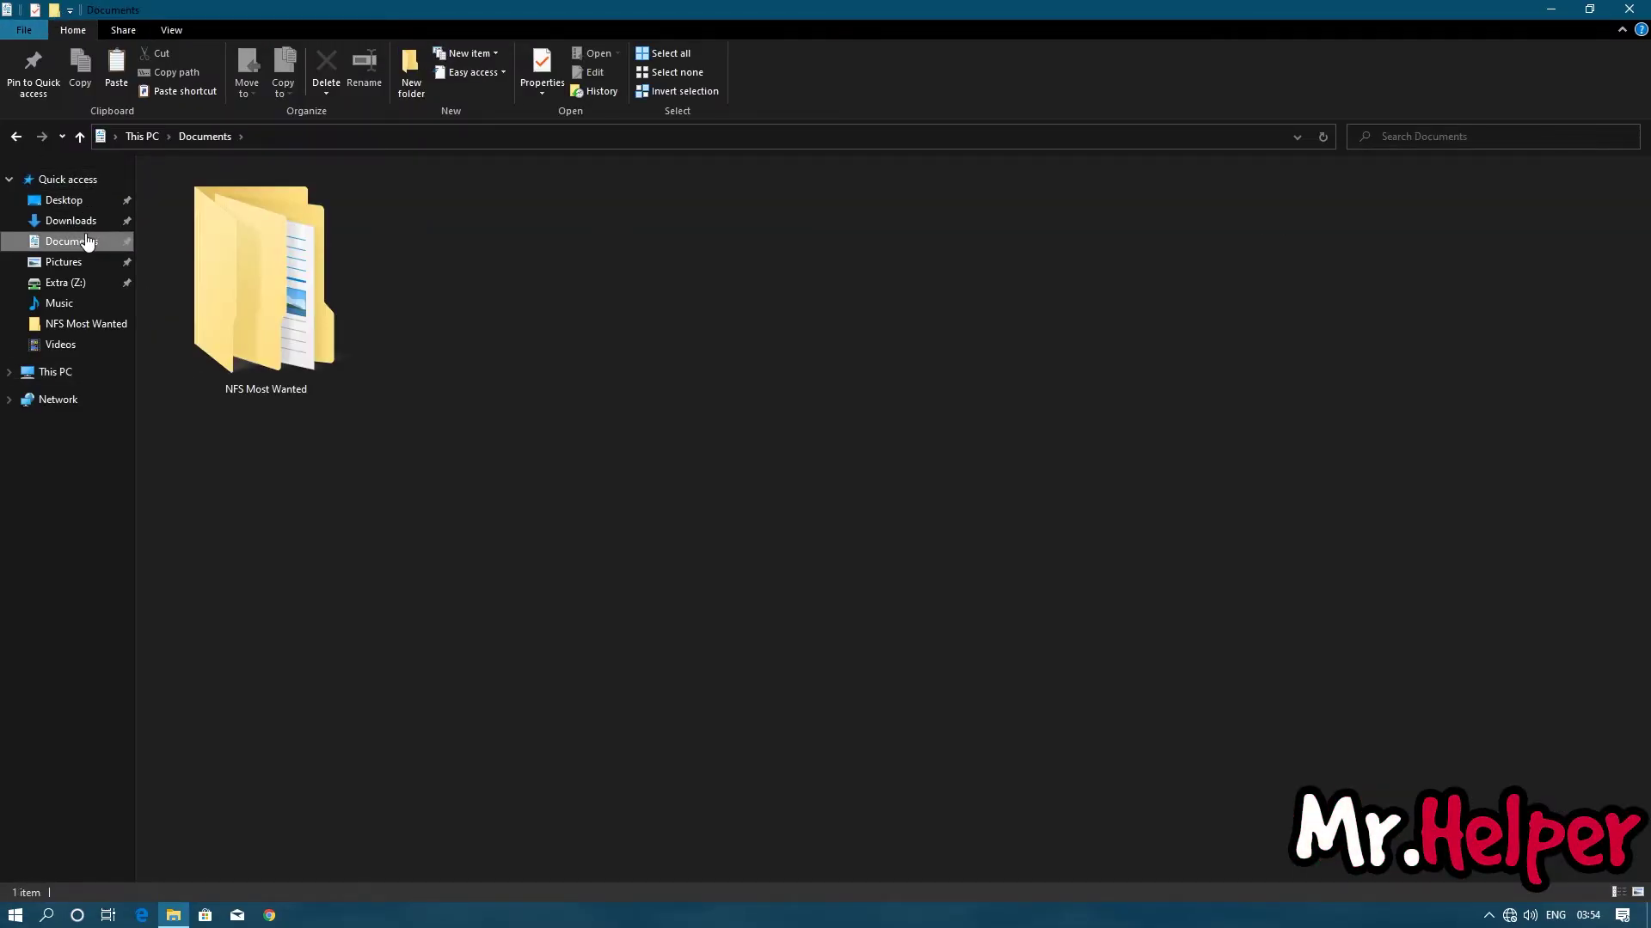
{"action": "left_click", "coordinate": [262, 274]}
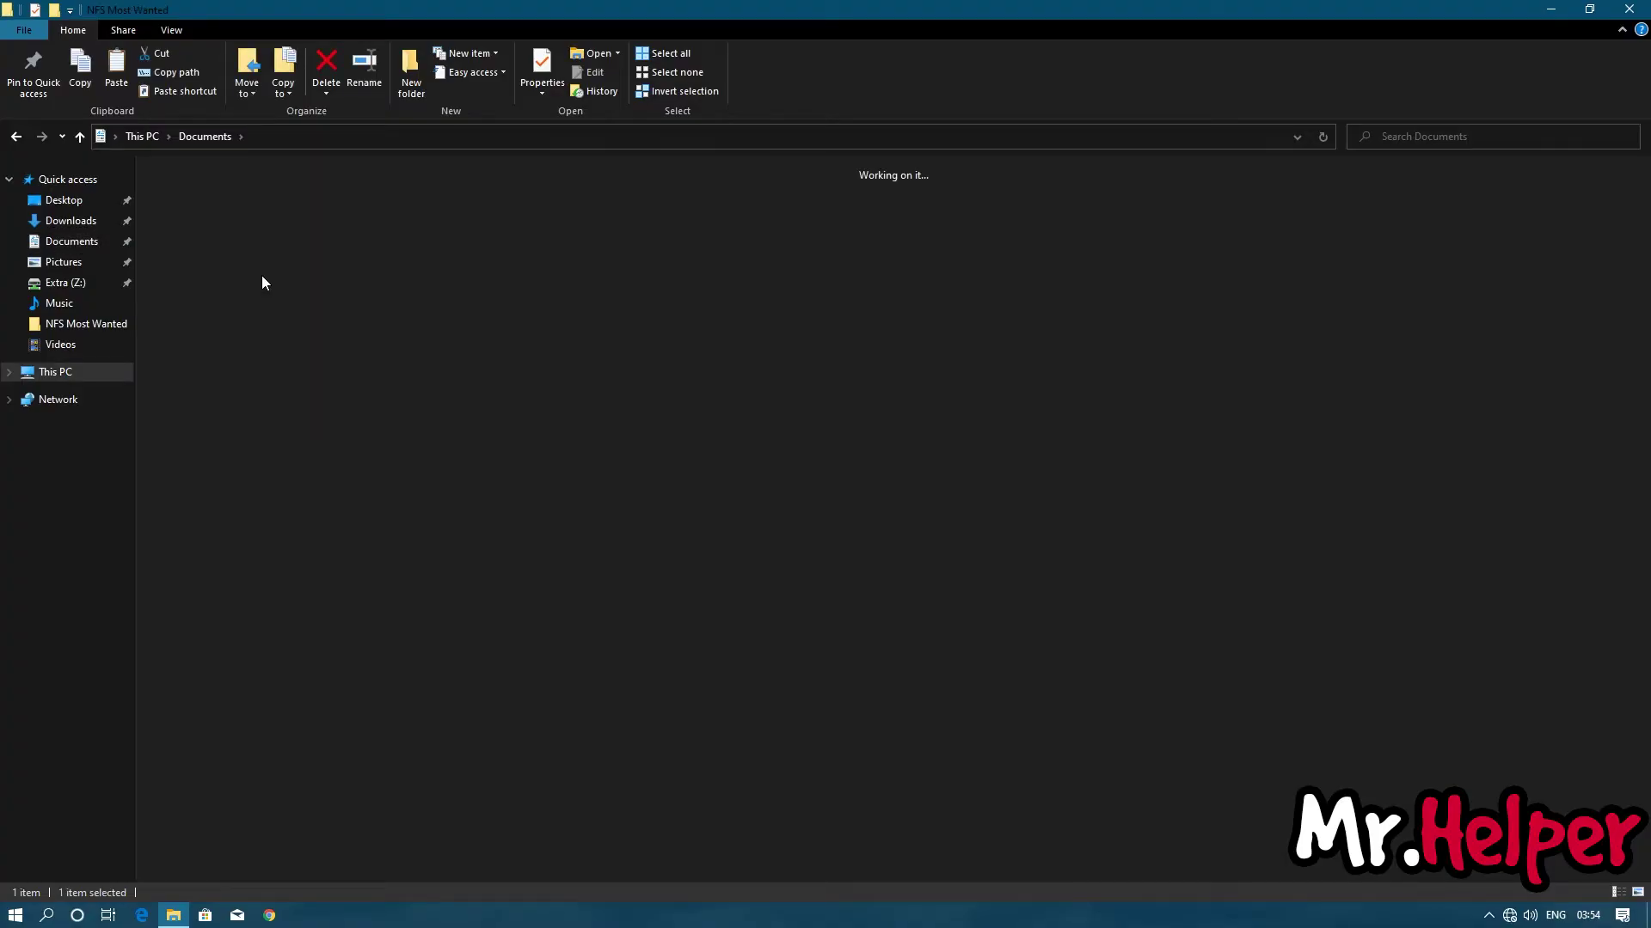
{"action": "double_click", "coordinate": [557, 345]}
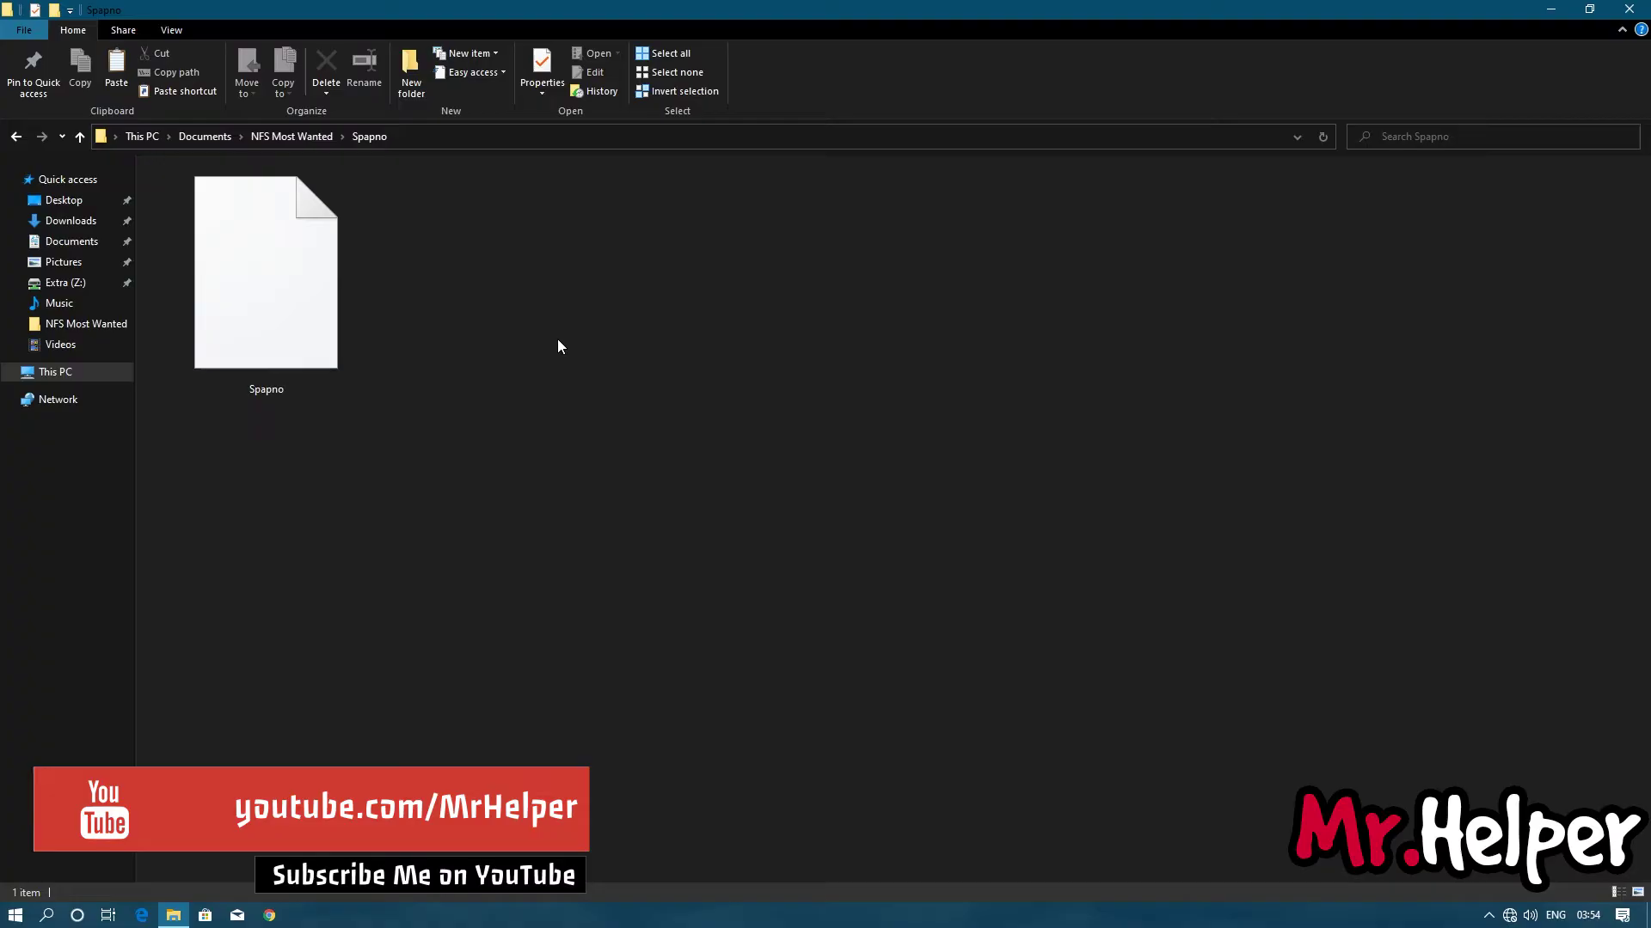
{"action": "left_click", "coordinate": [280, 138]}
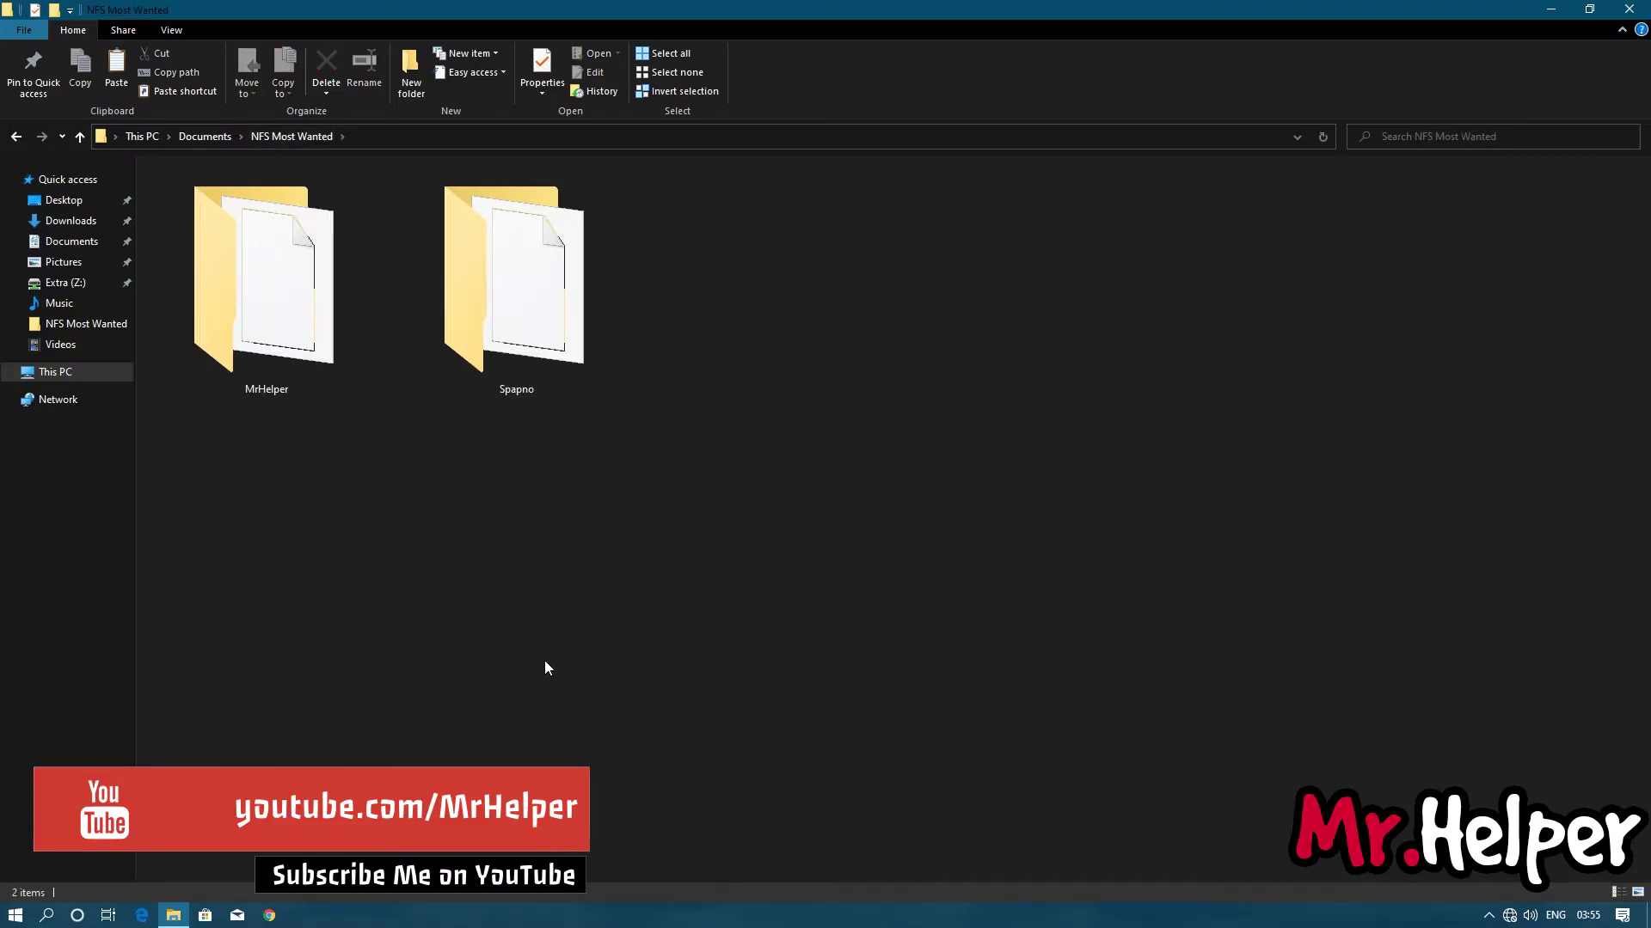
{"action": "left_click_drag", "start_coordinate": [546, 661], "coordinate": [258, 347]}
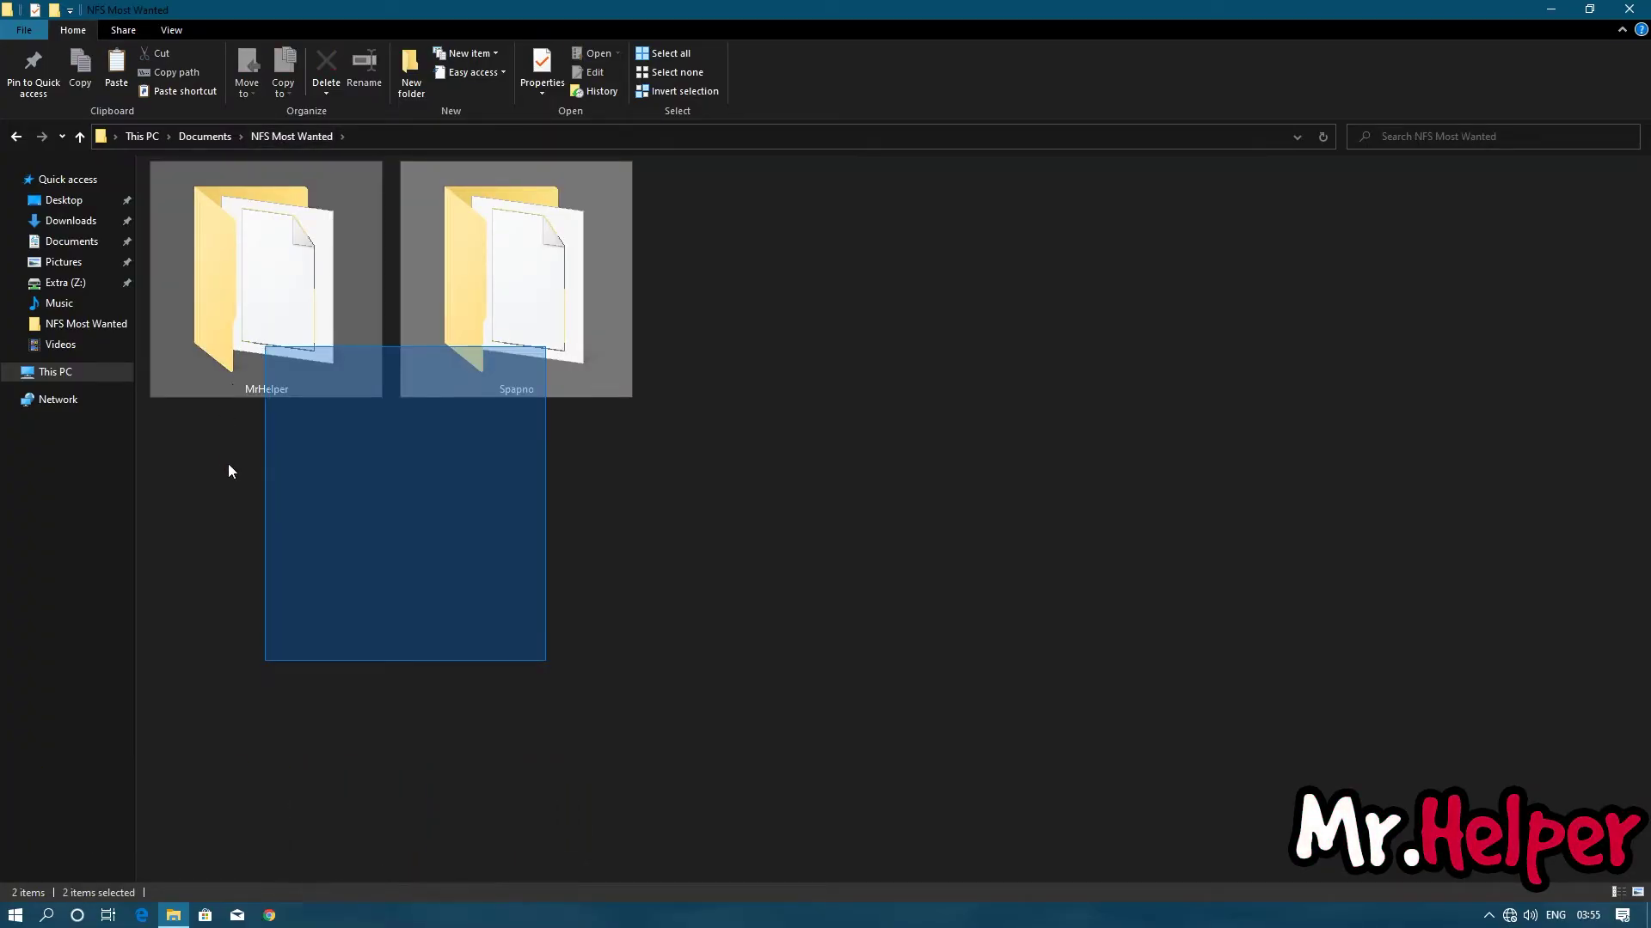